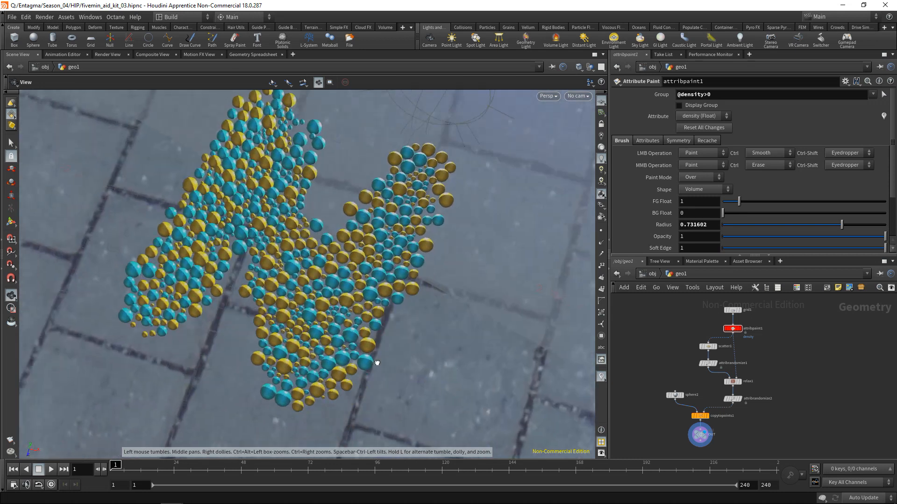
- Add a Mountain node fed by attribpaint1 and display its deformed grid
left_click(741, 331)
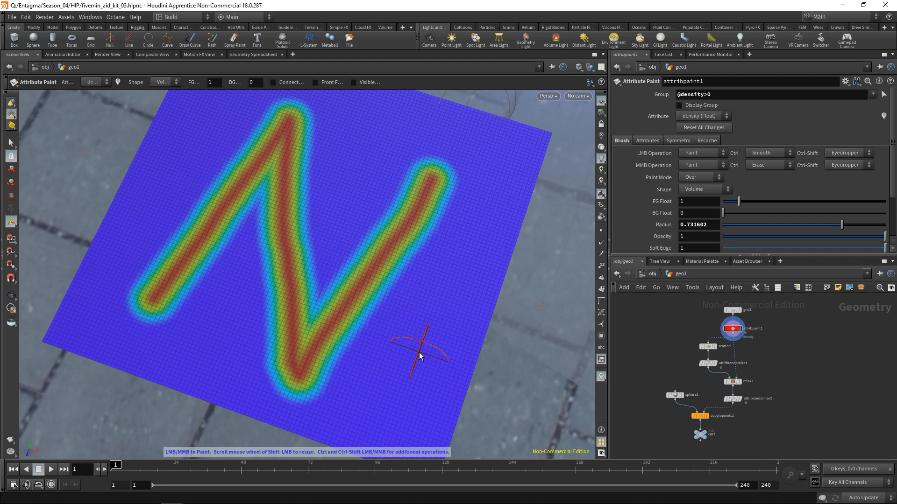
mouse_move(386, 368)
left_mouse_down("alt")
mouse_move(368, 304)
mouse_move(376, 320)
left_mouse_up("alt")
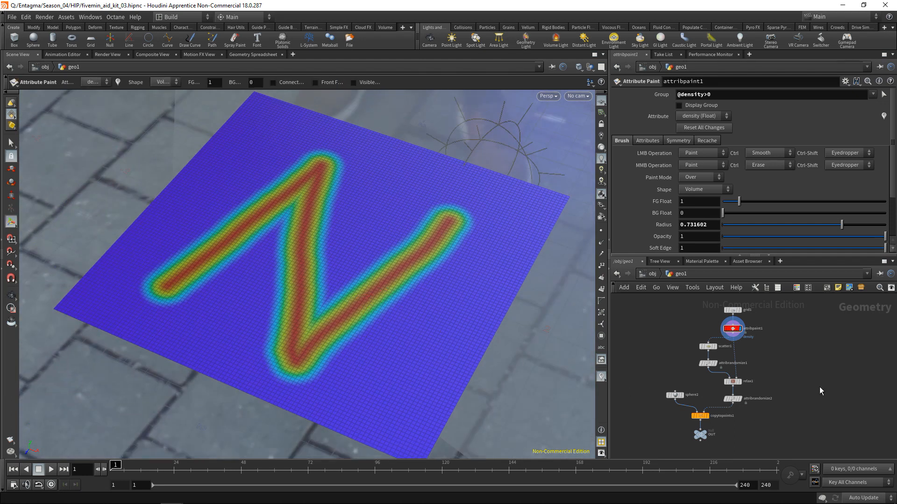
key("Tab")
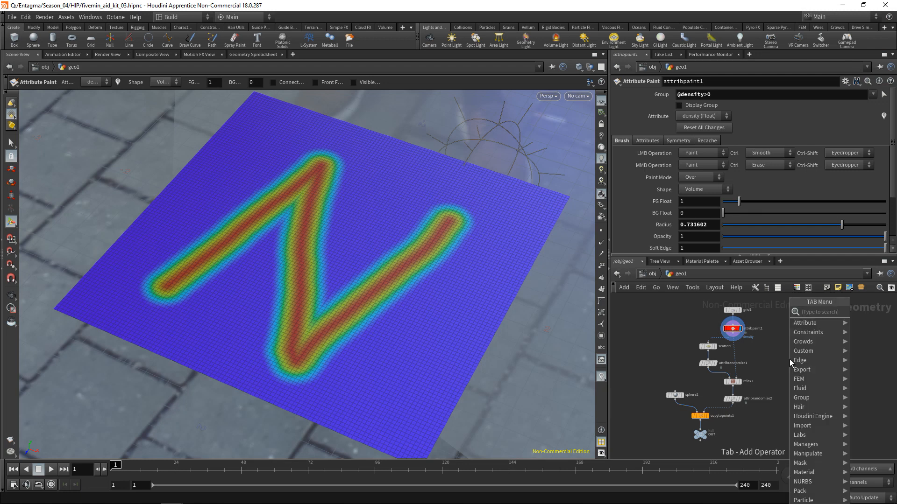
type("mount")
key("Return")
left_click(790, 359)
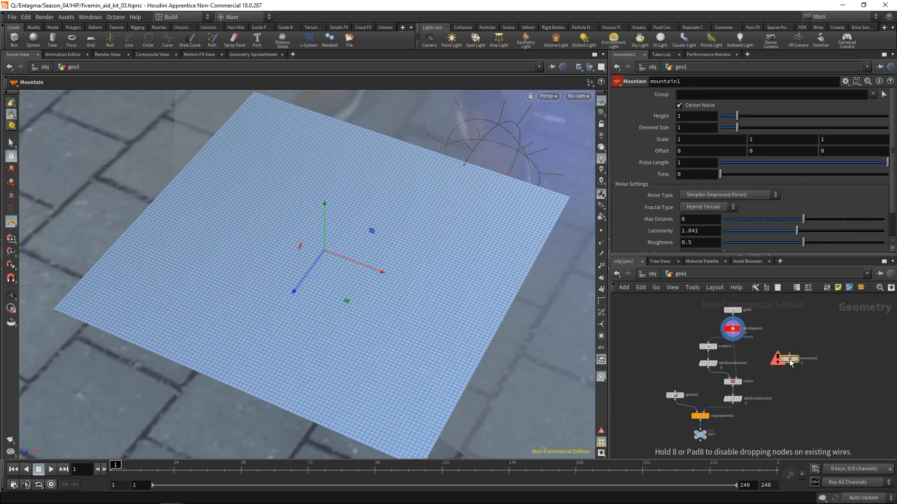
left_click(732, 338)
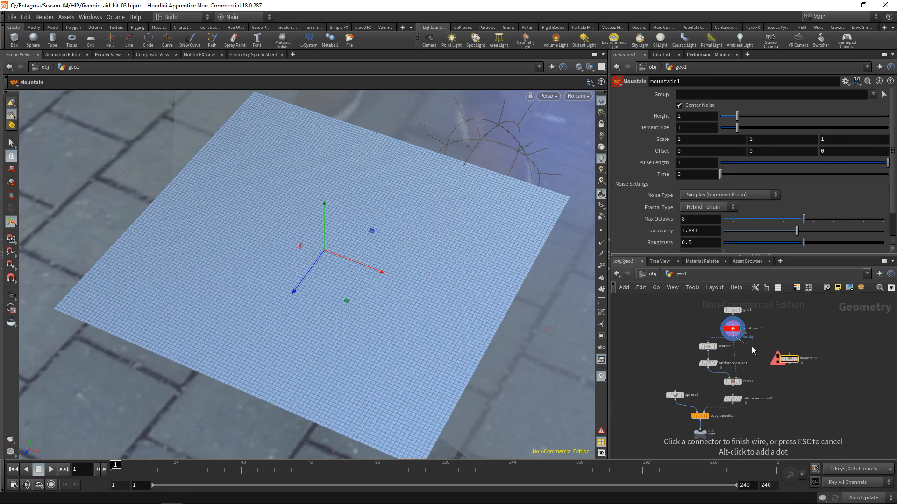
left_click(789, 354)
left_click(797, 360)
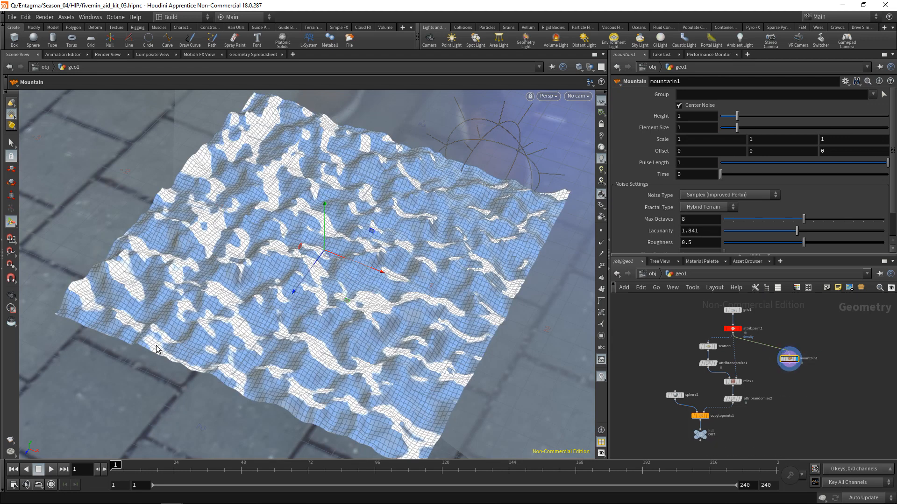
- Set mountain1 to 2 max octaves, an element size of 2.79 and a height of 5.25
key("Escape")
mouse_move(264, 335)
left_mouse_down()
mouse_move(294, 242)
mouse_move(321, 219)
left_mouse_up()
left_click(693, 219)
scroll(692, 220, "down", 4)
scroll(692, 219, "down", 2)
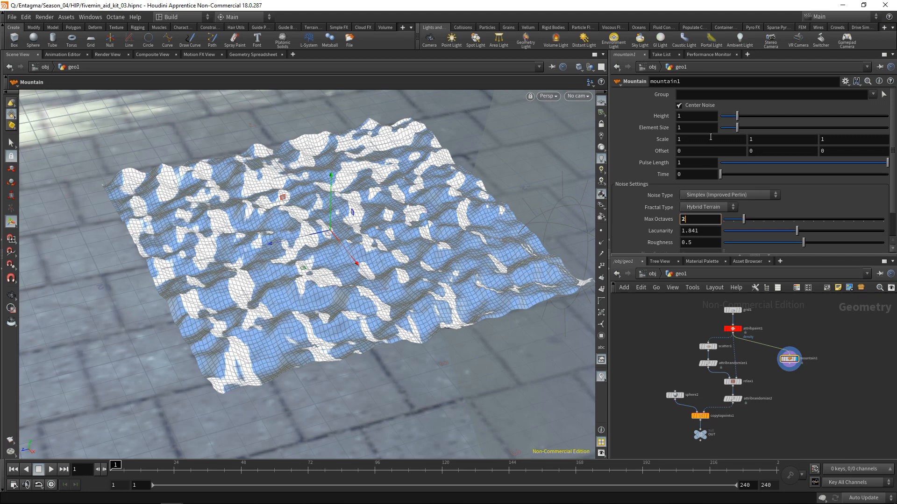
left_click_drag(737, 128, 808, 118)
key("Escape")
left_click_drag(390, 330, 382, 305)
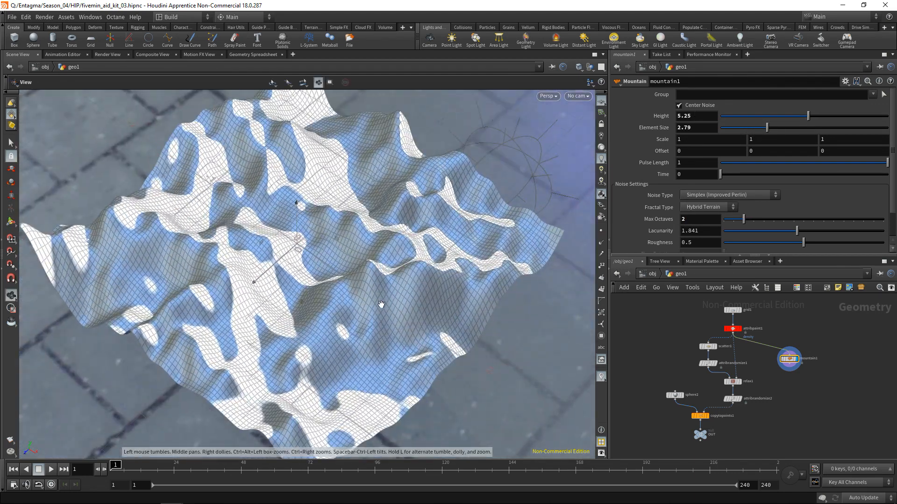
scroll(382, 305, "down", 1)
left_click(736, 330)
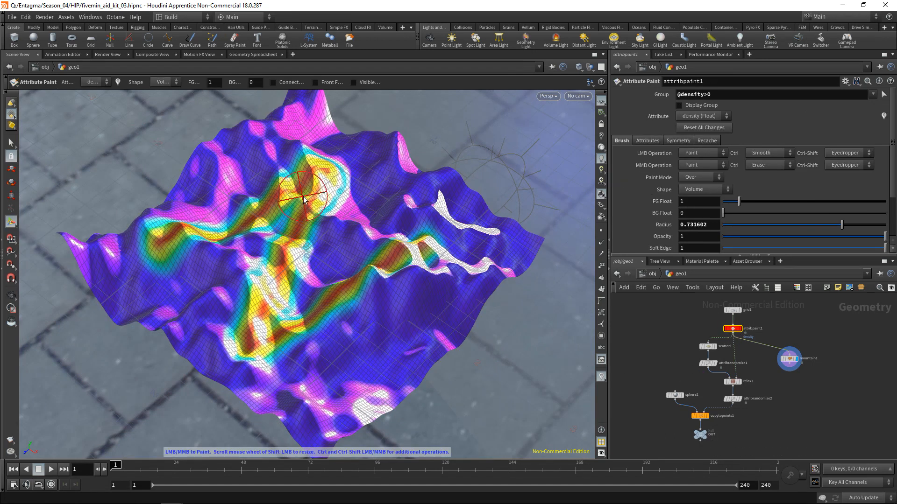
left_click_drag(839, 329, 769, 399)
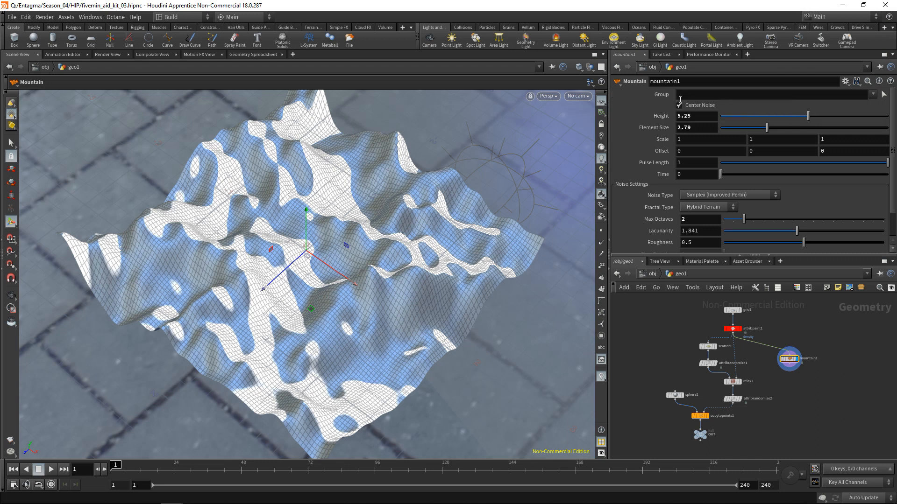
left_click(695, 94)
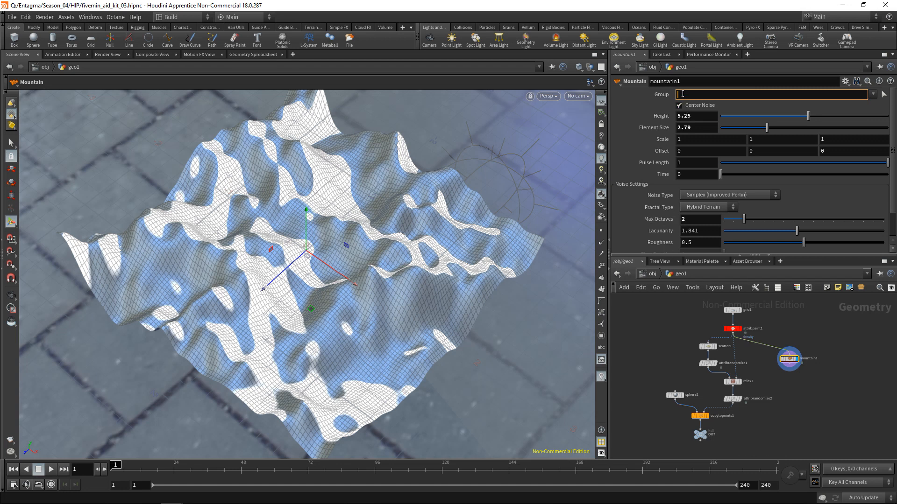
type("@density>0.0")
key("Return")
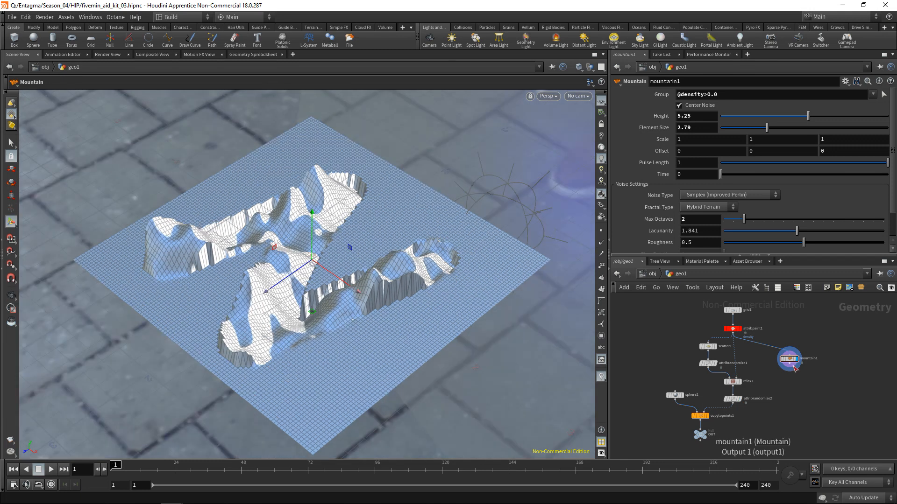
- Route mountain1's output into scatter1 and relax1 and display the final OUT node
left_click(790, 367)
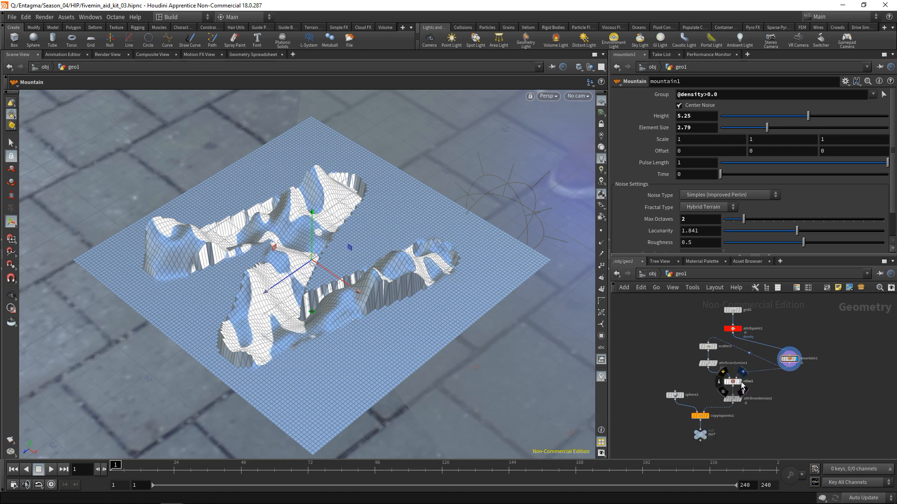
left_click(742, 385)
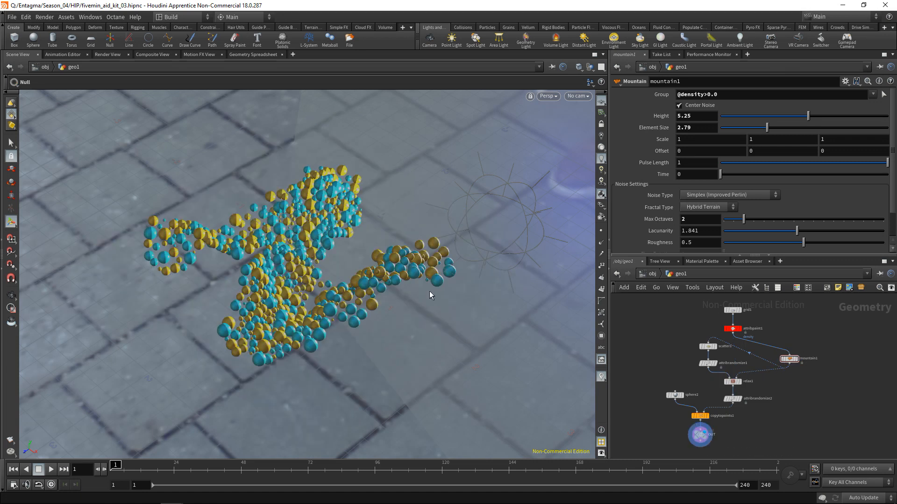
left_click_drag(316, 252, 367, 303, "alt")
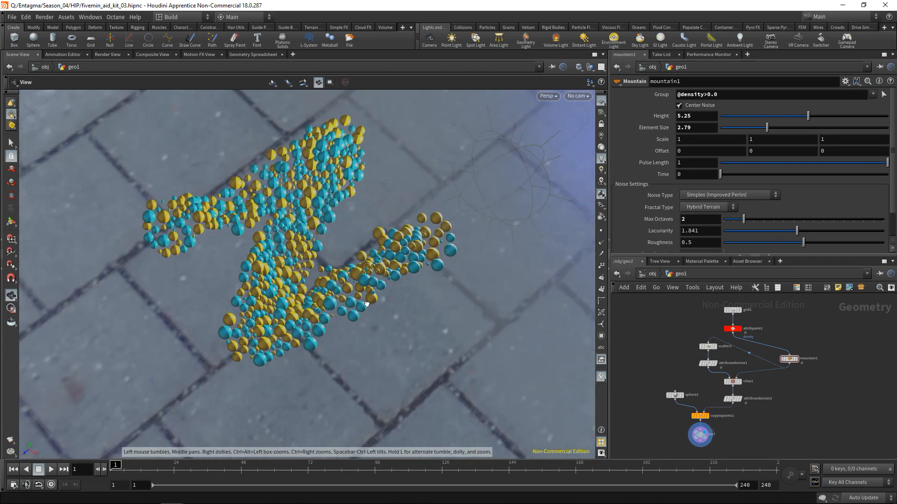
- Arrange the network so that mountain1 sits in line between attribpaint1 and scatter1
middle_click_drag(778, 319, 775, 355)
mouse_move(764, 330)
left_mouse_down()
mouse_move(723, 374)
mouse_move(732, 339)
left_mouse_up()
left_click_drag(786, 394, 734, 360)
- Keyframe mountain1's Y offset at 0 on frame 1 and at 2 on frame 240
left_click(783, 152)
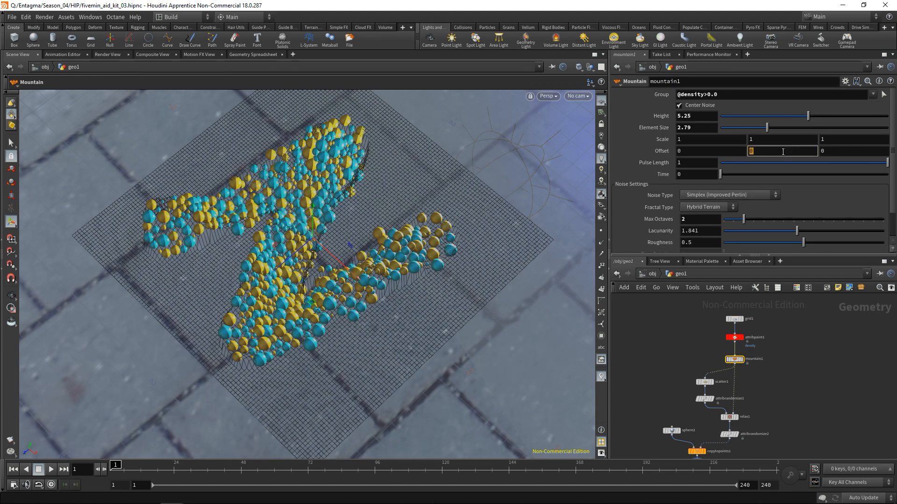
left_click(788, 149)
left_click(788, 150, "shift")
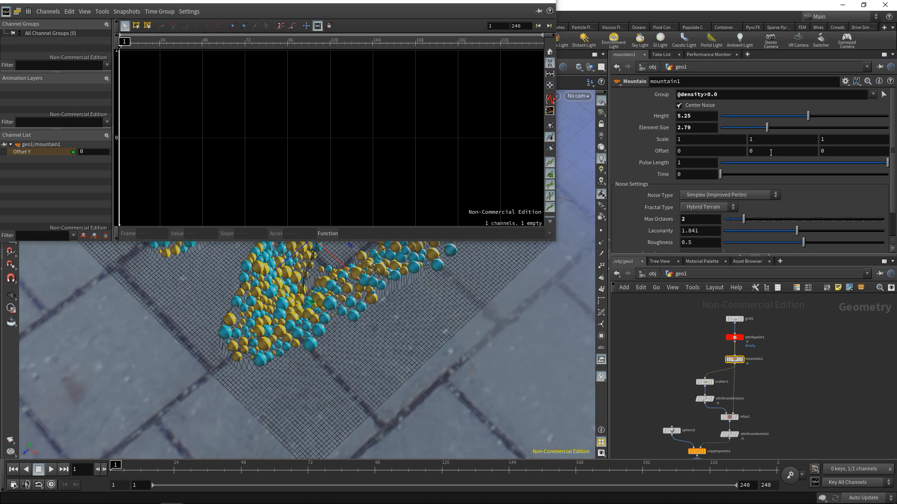
left_click(771, 152, "alt")
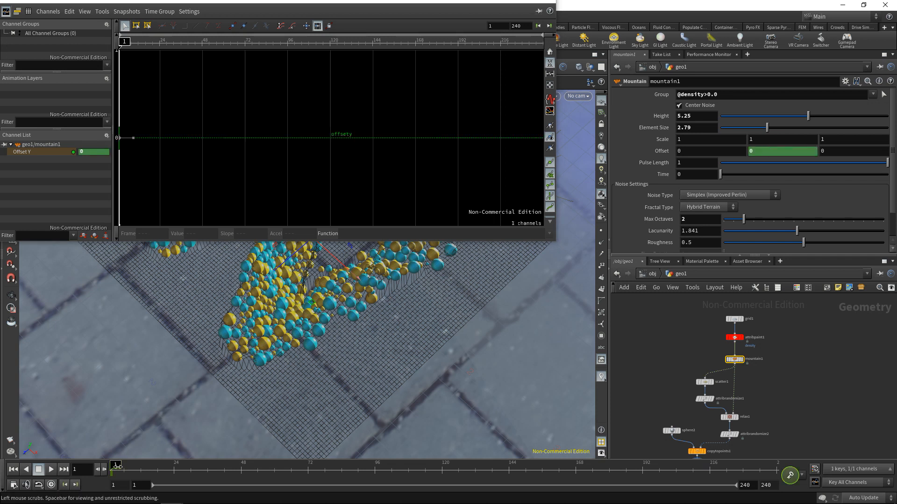
left_click(64, 469)
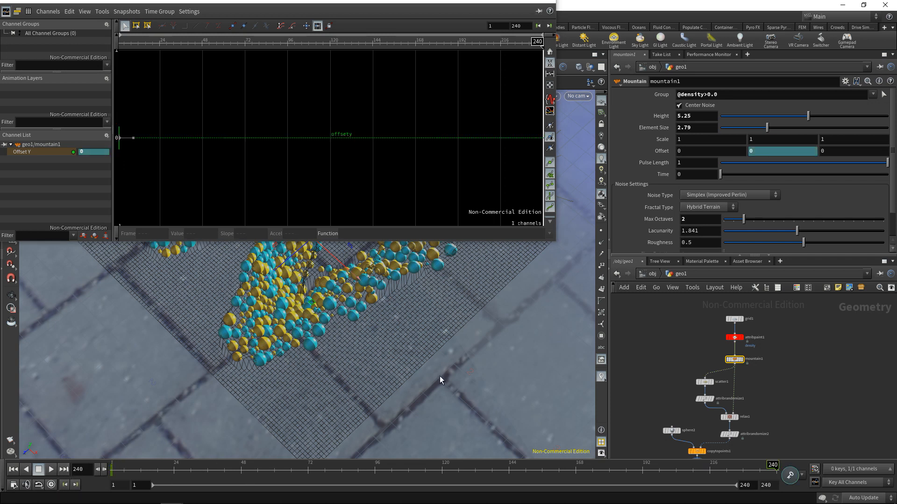
key("Return")
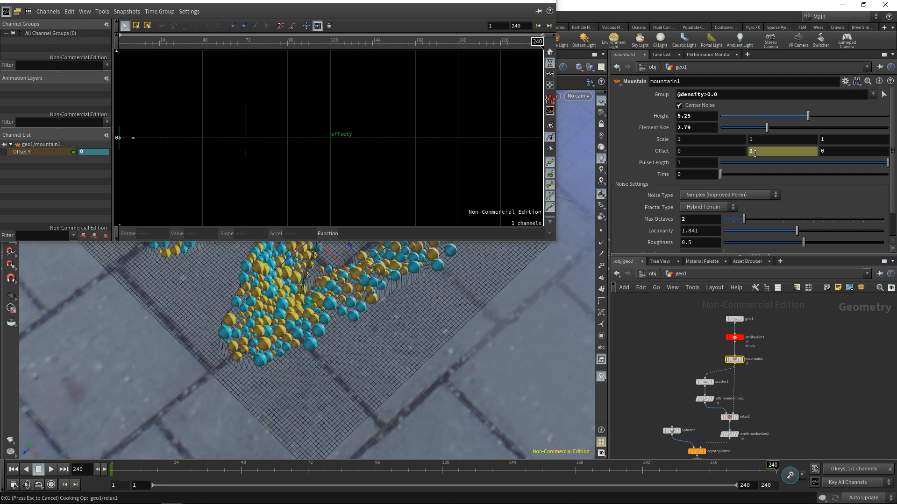
left_click(754, 153, "alt")
- Make the Y offset animation curve linear between its two keyframes and close the channel editor
left_click_drag(300, 106, 372, 159)
left_click_drag(279, 120, 392, 171)
left_click(194, 26)
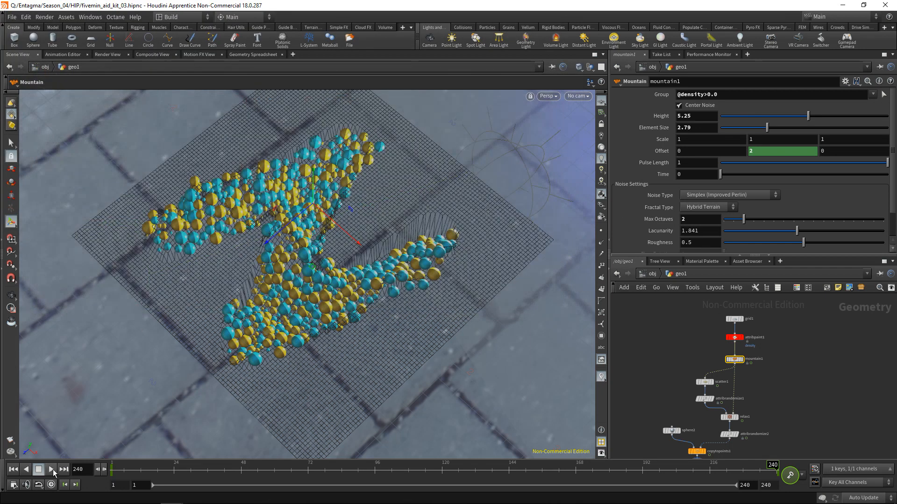
- Toggle real-time playback and play the sphere animation from frame 1
left_click(14, 469)
left_click(52, 485)
left_click(52, 469)
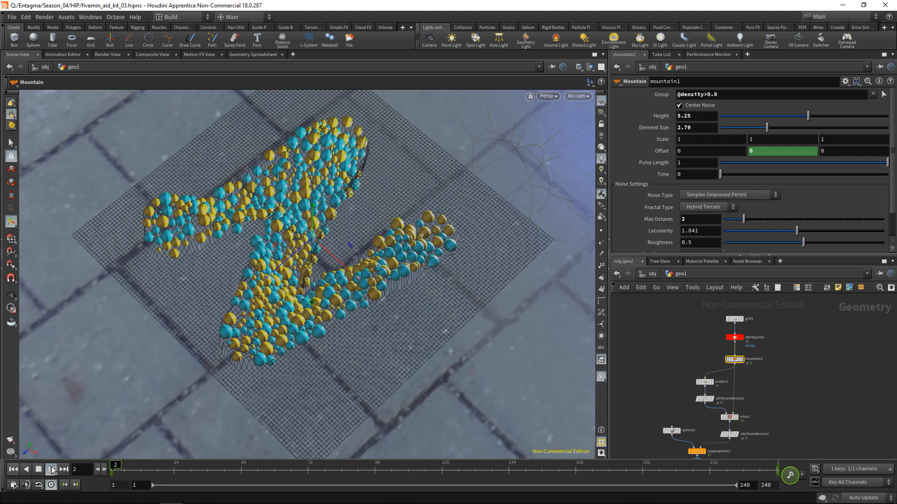
left_click(38, 471)
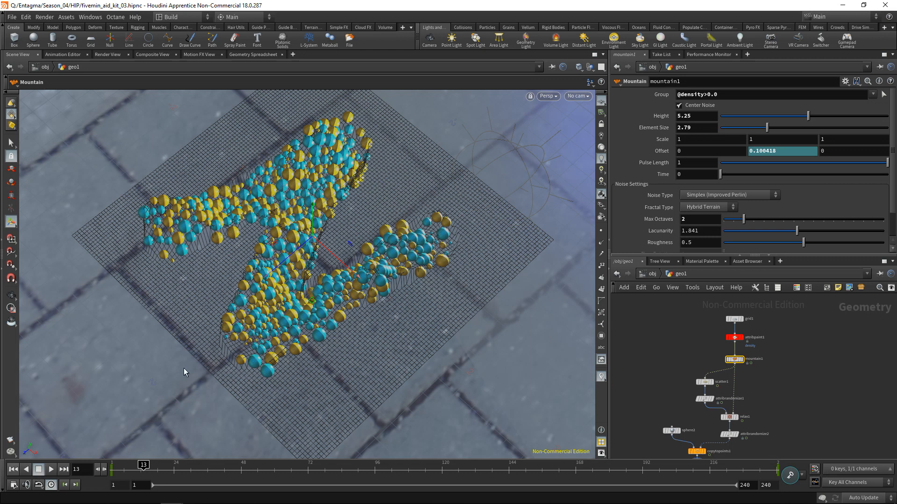
- Display mountain1, check how the deformed grid animates, and return to frame 1
scroll(742, 356, "up", 2)
left_click(743, 356)
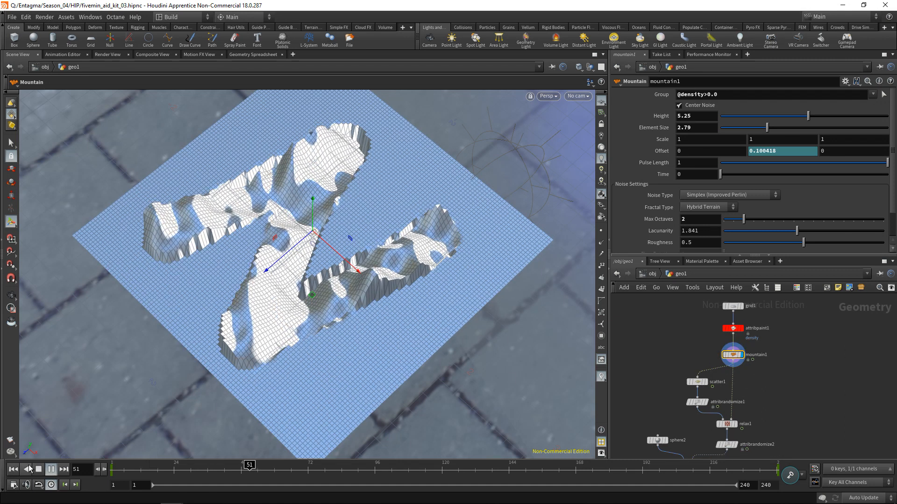
left_click(39, 471)
left_click(13, 470)
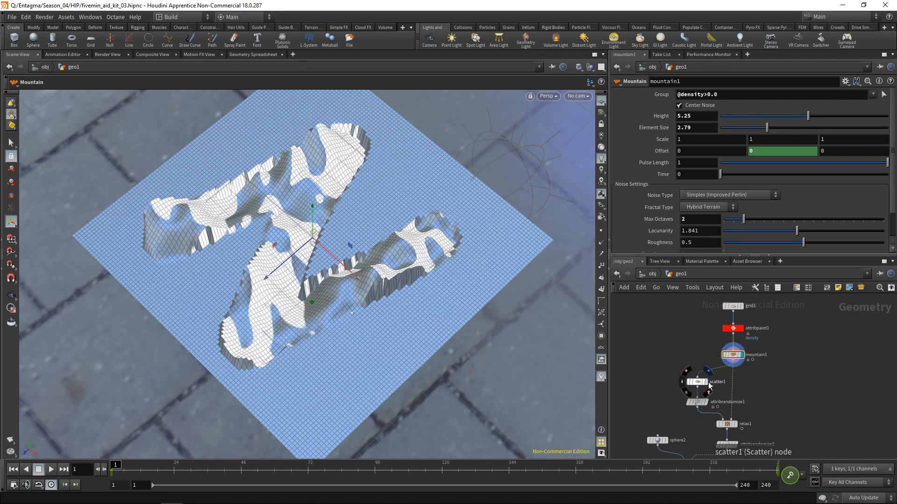
- Display scatter1 and play the timeline to check how the scattered points behave
left_click(705, 382)
left_click(50, 469)
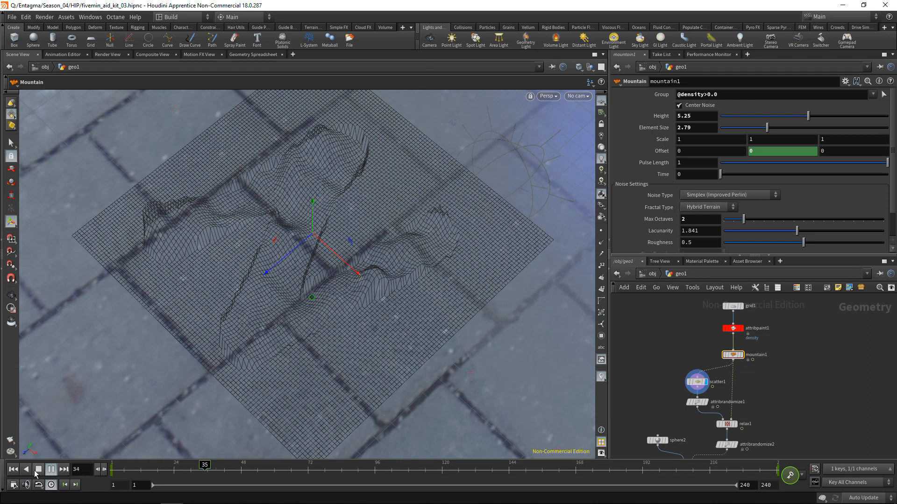
left_click(37, 471)
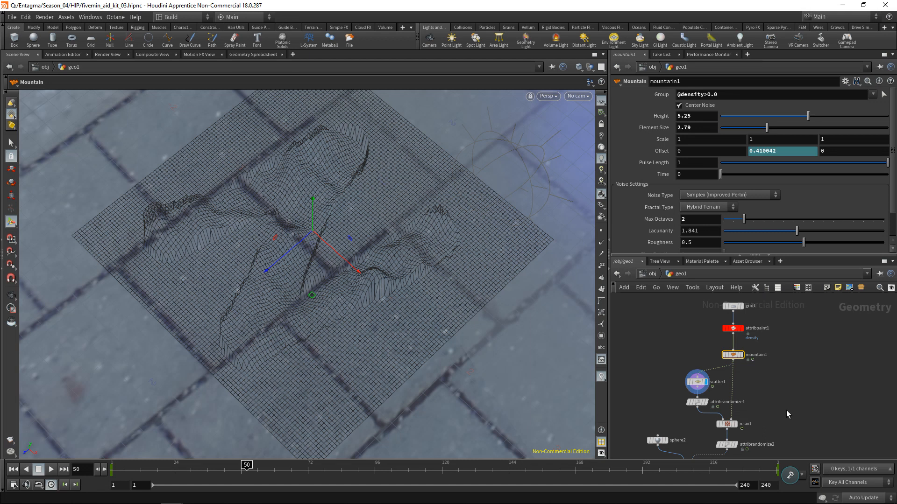
- Display relax1 and play the timeline to check how the relaxed points behave
left_click(737, 425)
left_click(51, 470)
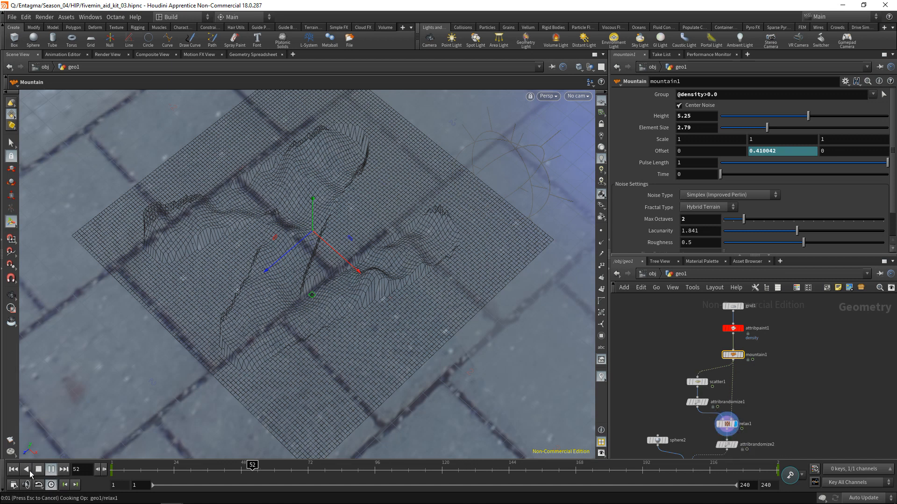
left_click(39, 474)
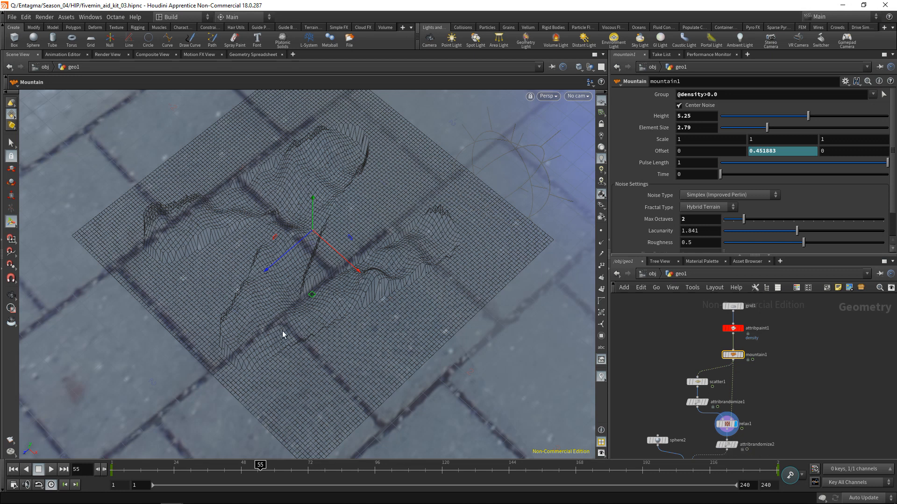
- Delete the mountain1 node from the network
left_click_drag(804, 381, 722, 350)
key("Delete")
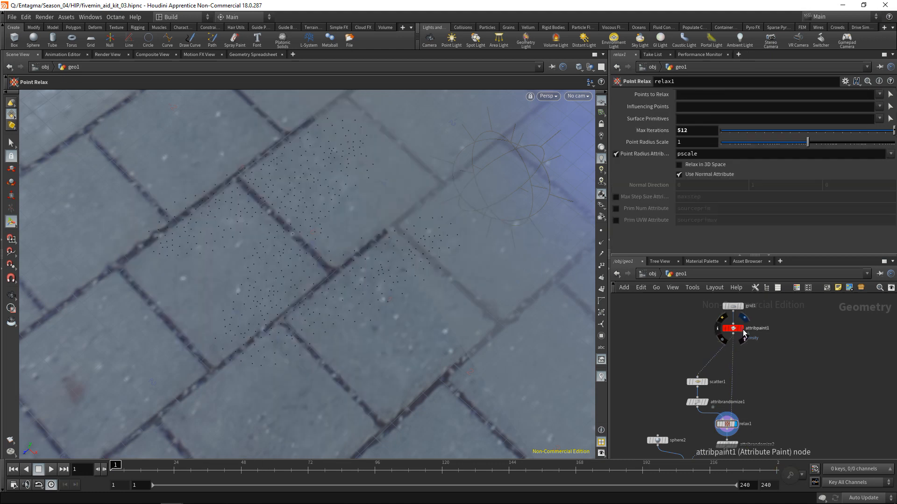
- Display the density-painted grid from attribpaint1 in the viewport at a low angle
left_click(744, 332)
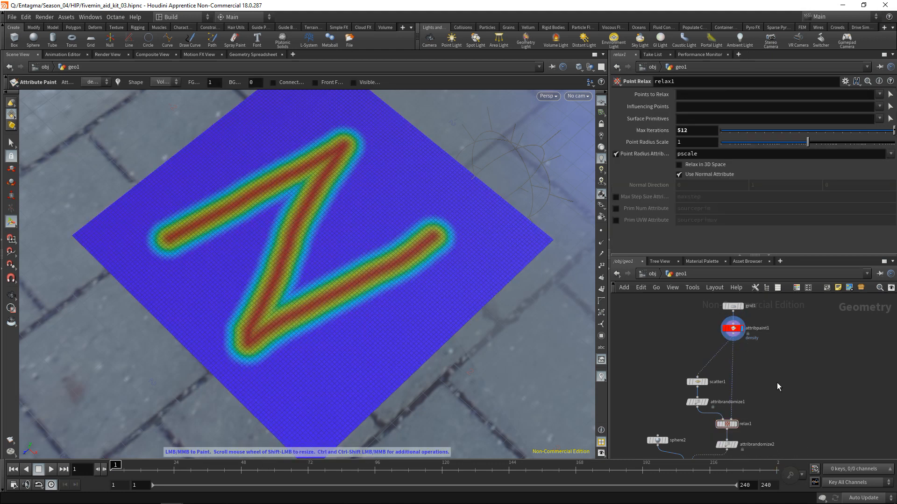
mouse_move(348, 290)
left_mouse_down("alt")
mouse_move(364, 283)
mouse_move(369, 304)
left_mouse_up("alt")
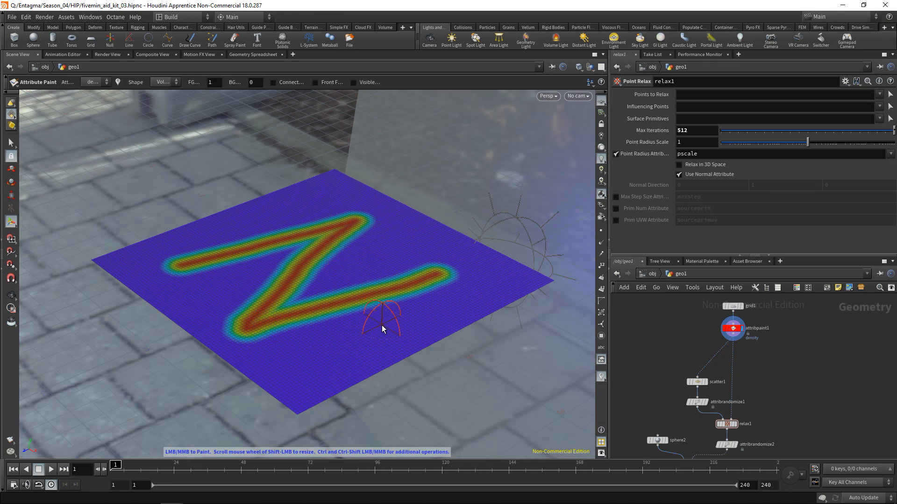
scroll(663, 318, "up", 3)
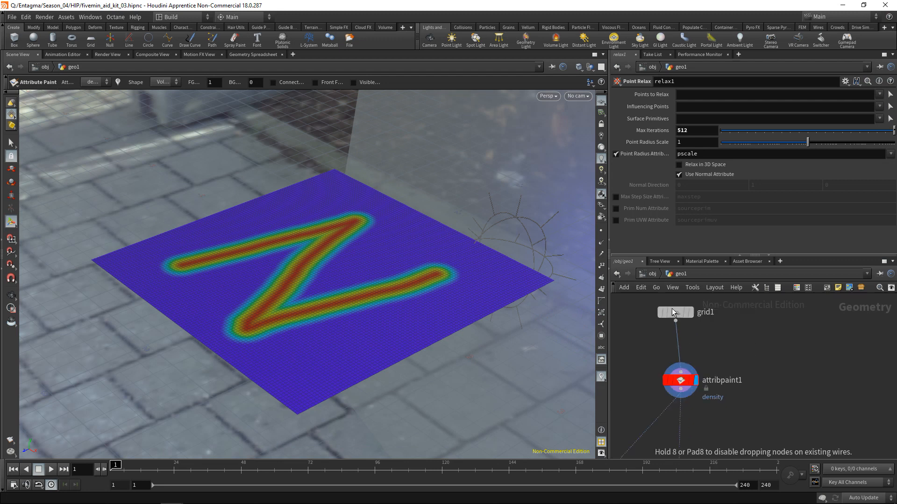
- Insert a Normal node between grid1 and attribpaint1
left_click(674, 312)
left_click_drag(674, 315, 680, 310)
key("Tab")
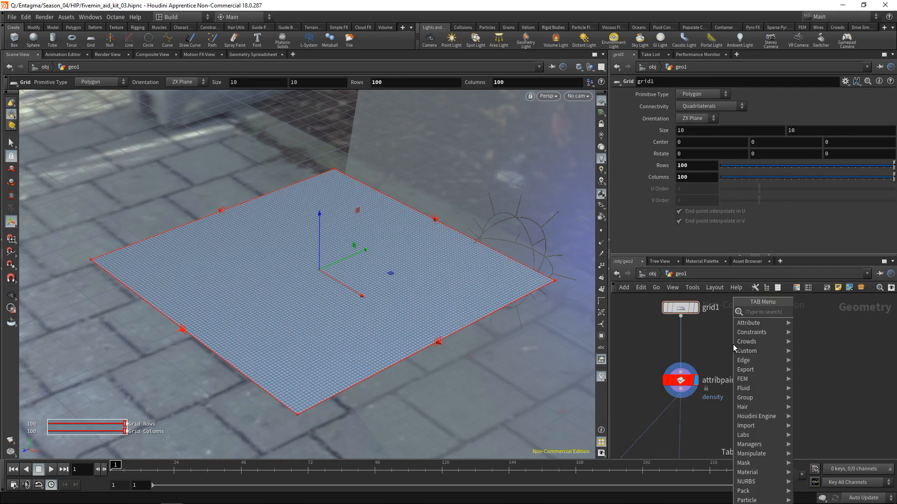
type("nor")
key("Return")
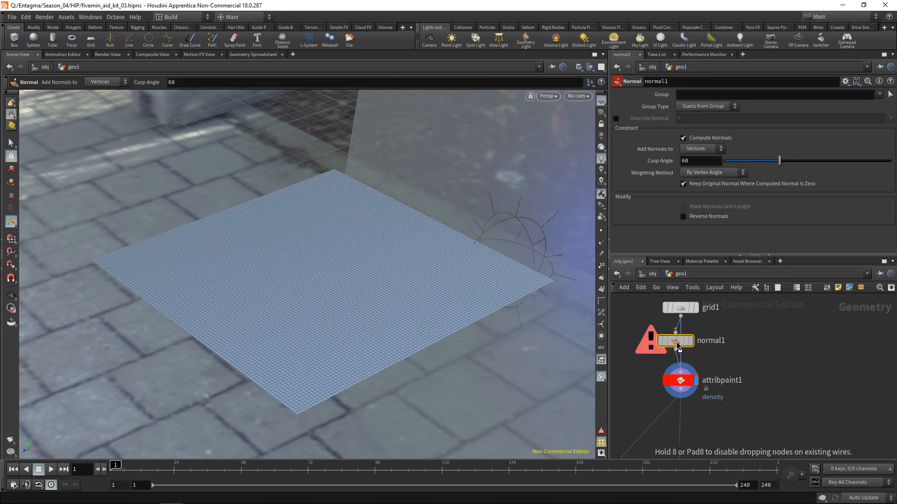
left_click(680, 345)
- Show normals in the viewport and set the Normal node to add normals to Points
left_click(601, 243)
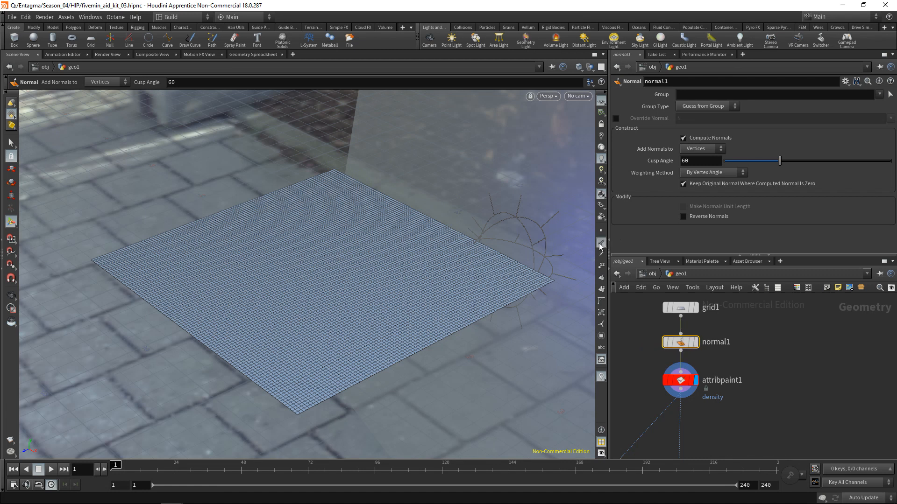
left_click(704, 148)
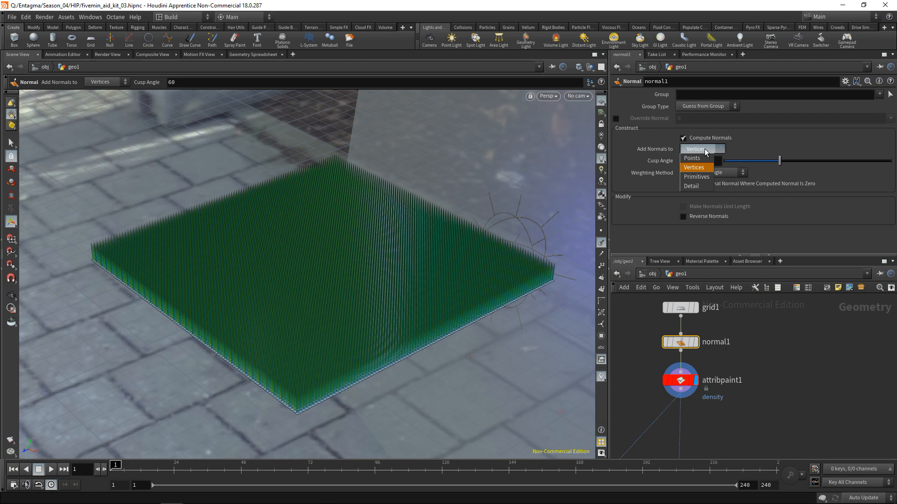
left_click(705, 161)
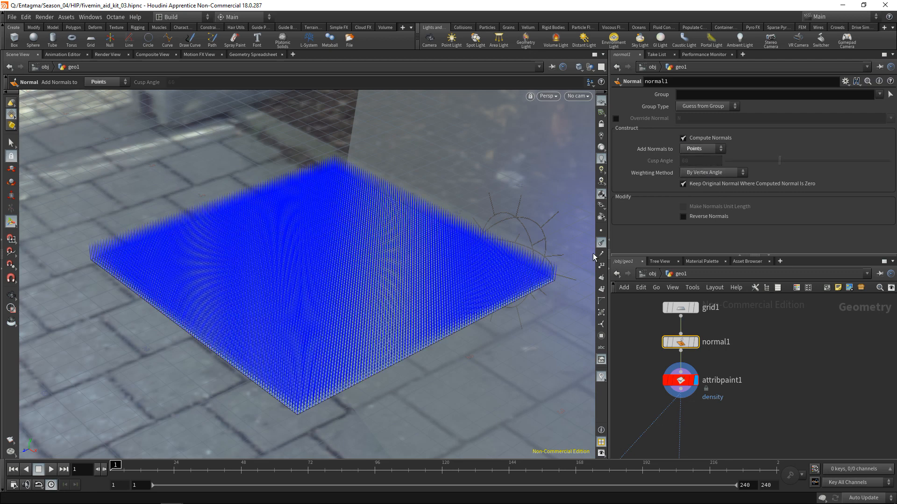
- Inspect the normals on the painted grid and hide their viewport display
key("Escape")
mouse_move(363, 358)
left_mouse_down()
mouse_move(335, 326)
mouse_move(397, 356)
mouse_move(380, 397)
mouse_move(372, 364)
mouse_move(326, 370)
left_mouse_up()
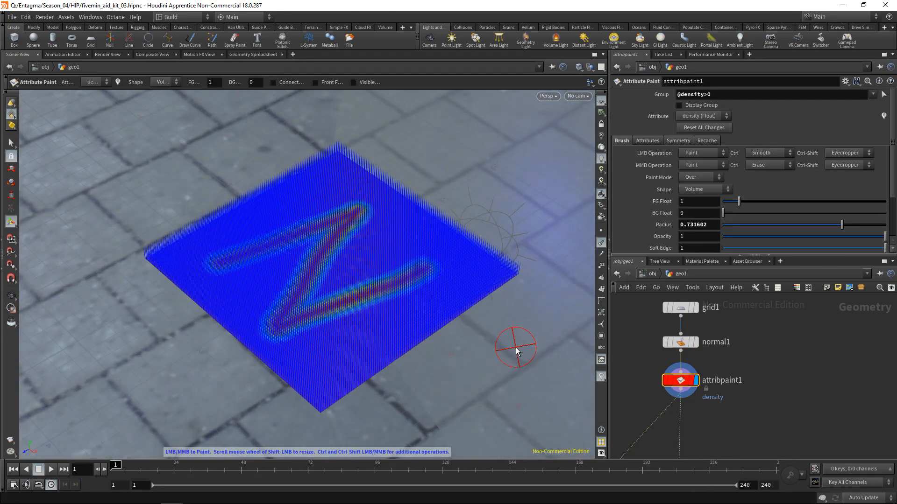
left_click(601, 244)
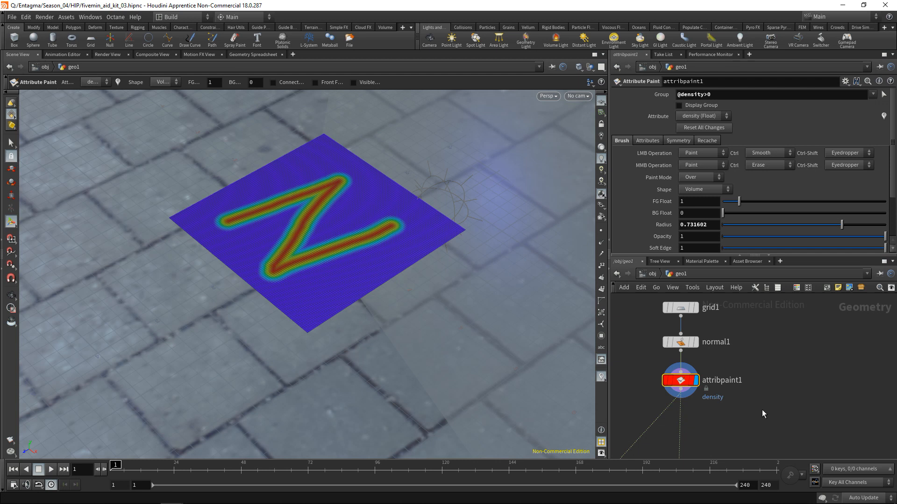
- Add a Point VOP node below attribpaint1 and connect the attribpaint1 output to its first input
key("Tab")
type("pointvop")
key("Return")
left_click(752, 415)
left_click_drag(752, 415, 749, 429)
left_click(681, 397)
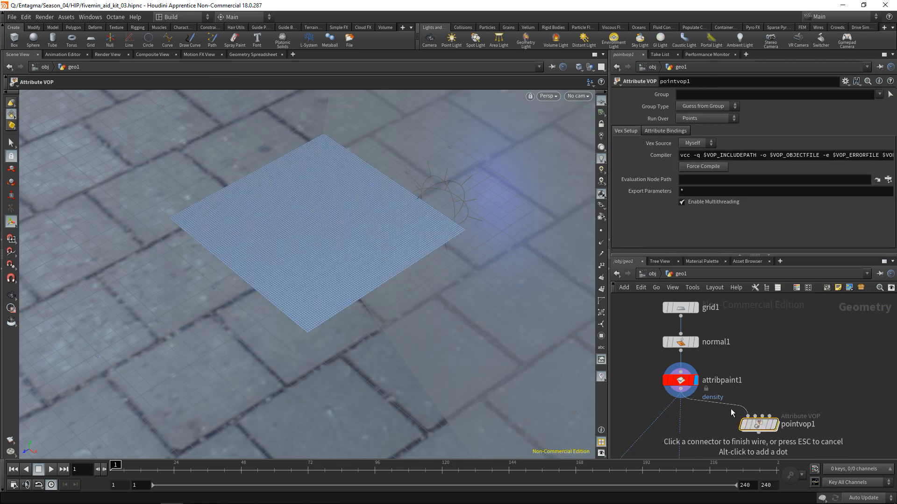
left_click(748, 415)
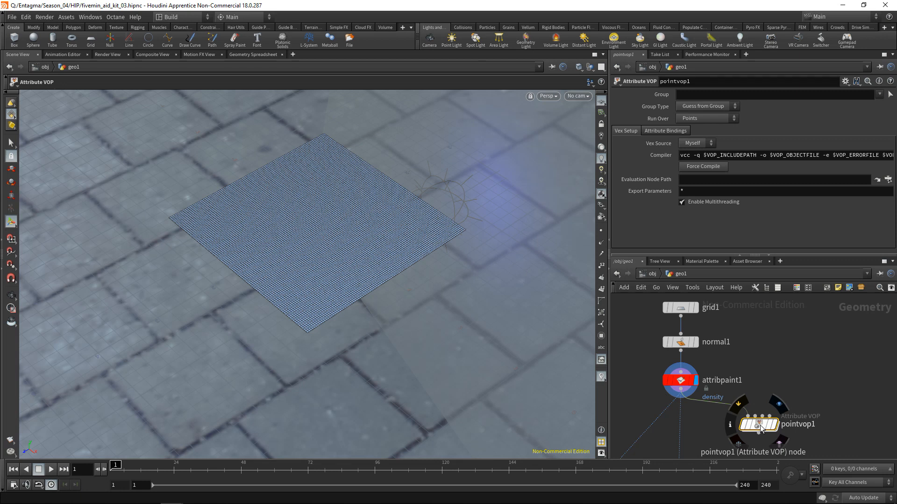
left_click_drag(761, 429, 735, 437)
- Enter the pointvop1 network and widen the network pane to make room for its nodes
middle_click_drag(768, 409, 758, 319)
middle_click_drag(754, 372, 772, 414)
scroll(771, 413, "down", 3)
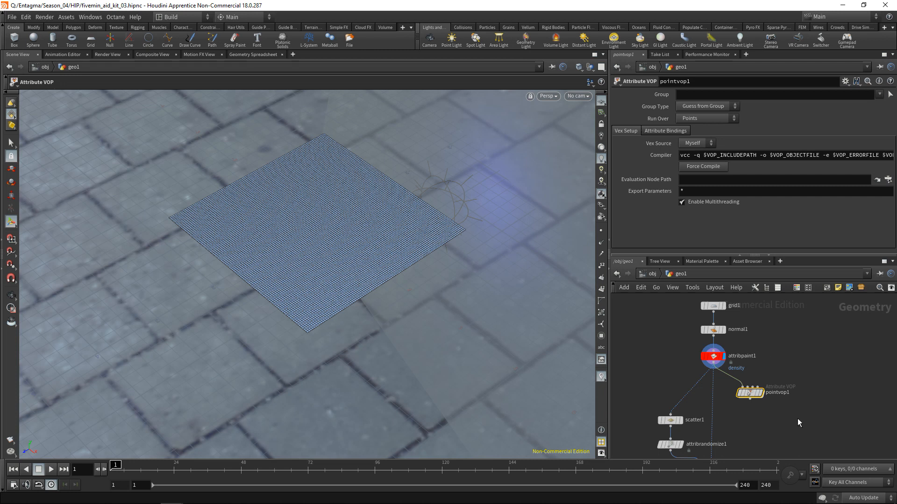
double_click(750, 394)
left_click_drag(705, 358, 674, 321)
key("h")
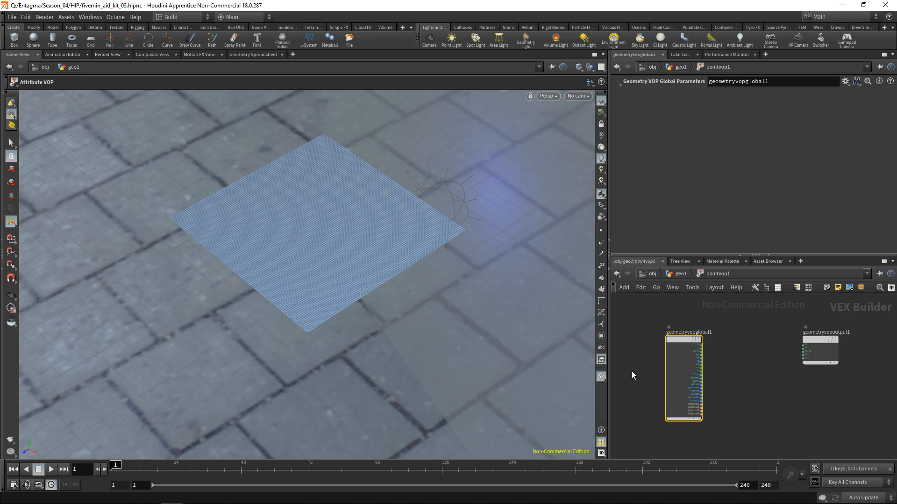
left_click_drag(609, 374, 447, 348)
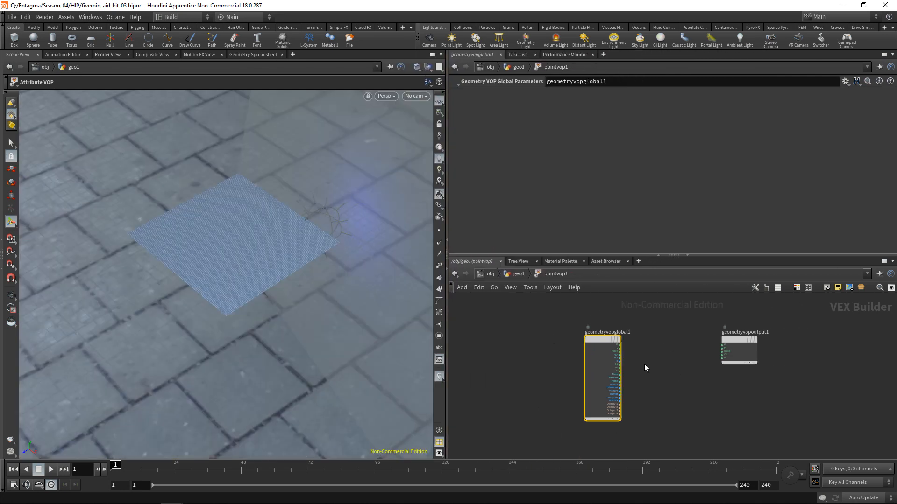
key("h")
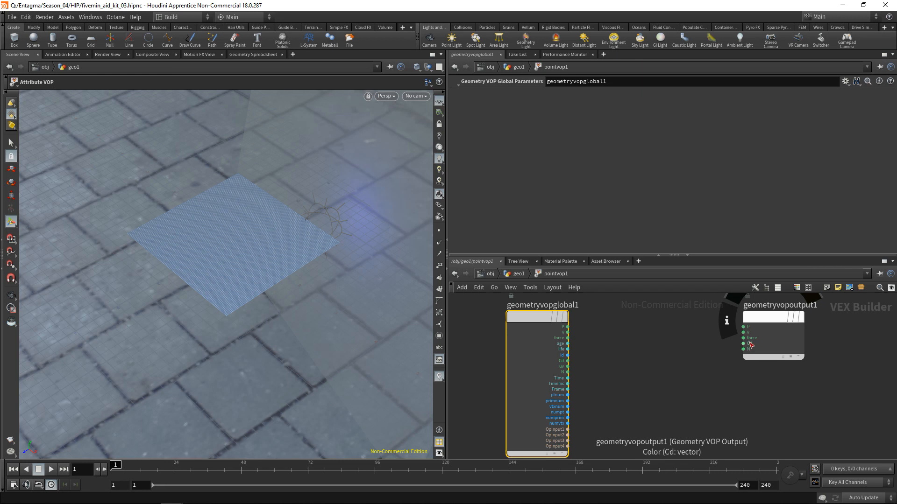
- Place an Add node between the global parameters and the geometry output
key("Tab")
type("add")
key("Escape")
left_click(641, 344)
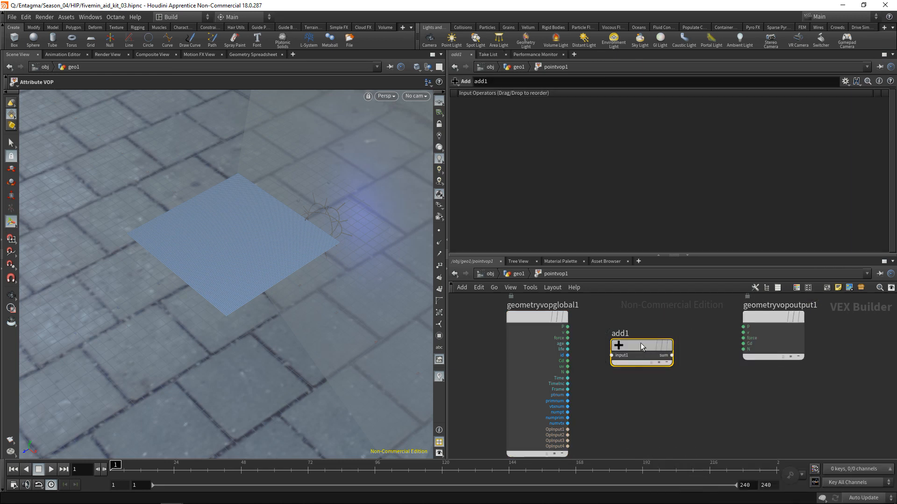
- Wire the global P and N into the Add node and its sum into the output's P
left_click(568, 327)
left_click(618, 338)
left_click(618, 344)
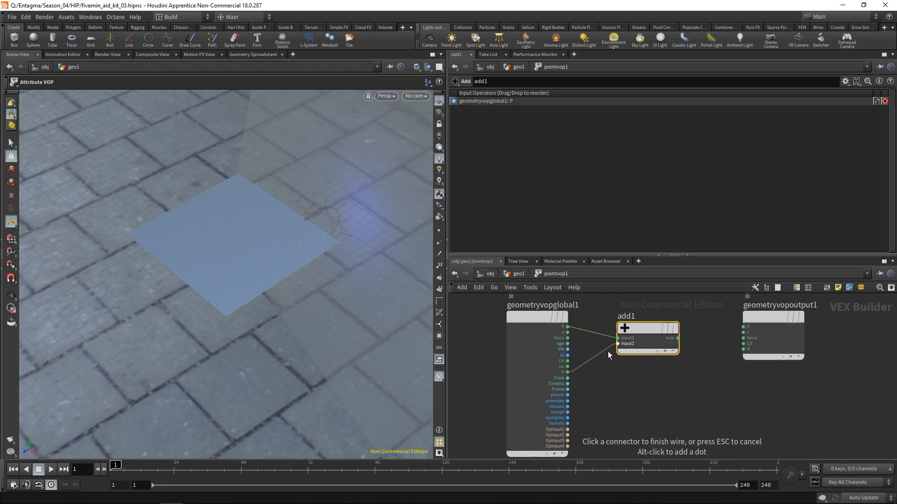
left_click(567, 372)
left_click(678, 339)
left_click(742, 327)
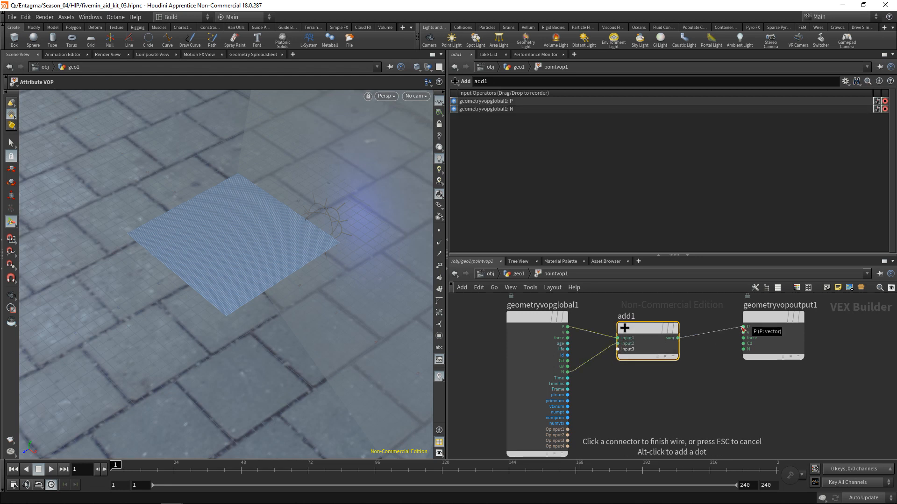
- Return to the geo1 network, display pointvop1 and template attribpaint1 to compare the offset grid with the original
key("u")
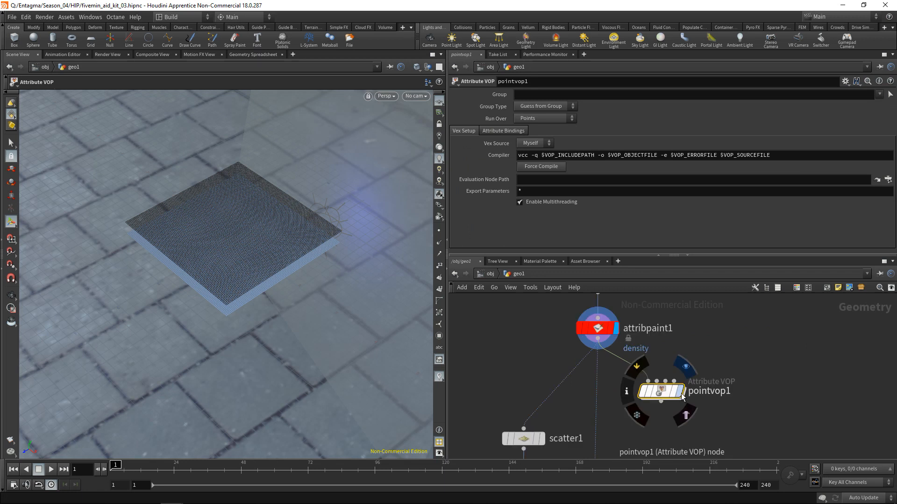
key("r")
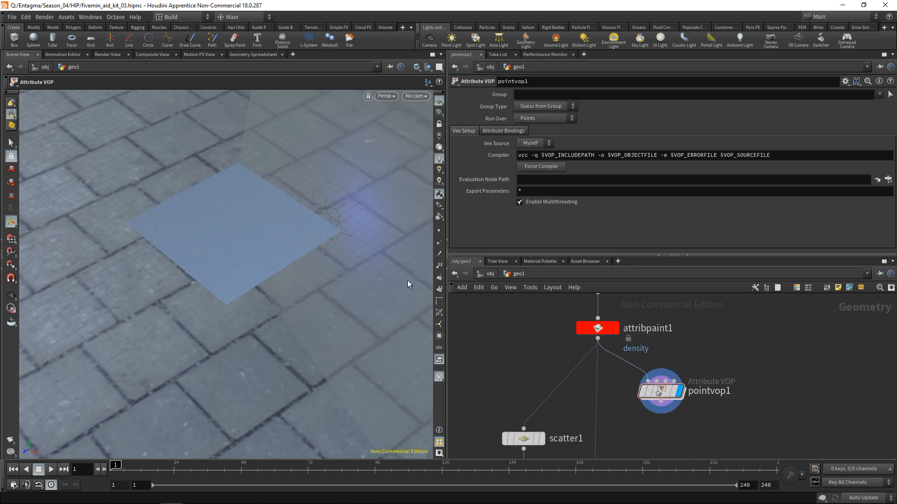
left_click(615, 329)
key("r")
mouse_move(610, 332)
left_click_drag(200, 282, 232, 279, "alt")
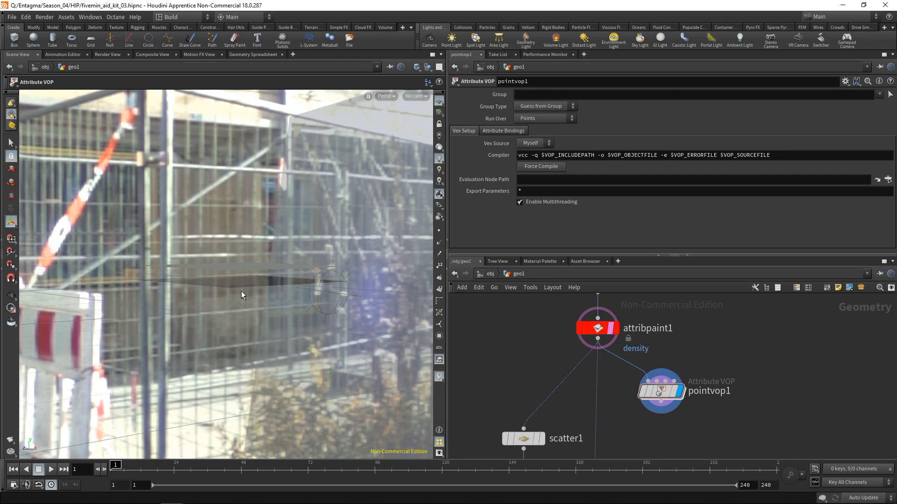
left_click_drag(241, 285, 256, 251, "alt")
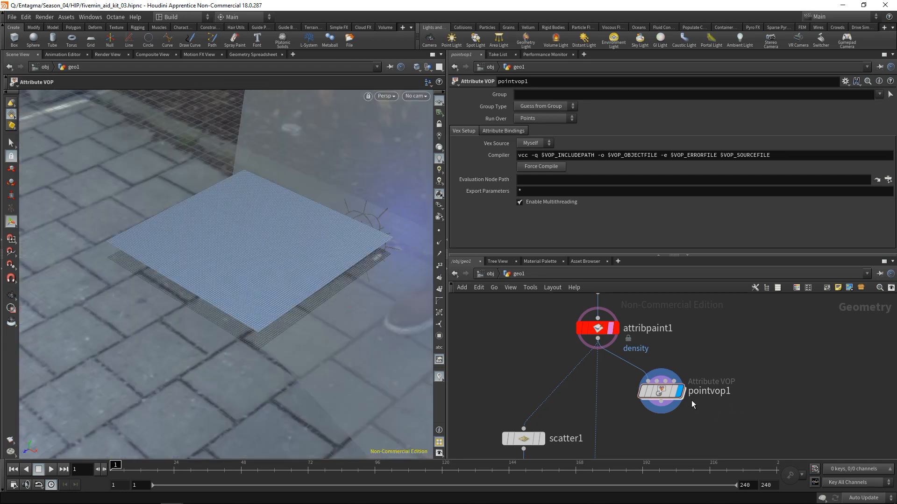
- Reopen the pointvop1 network and enlarge the network pane upward
double_click(660, 392)
left_click_drag(539, 330, 454, 330)
middle_click_drag(593, 405, 698, 377)
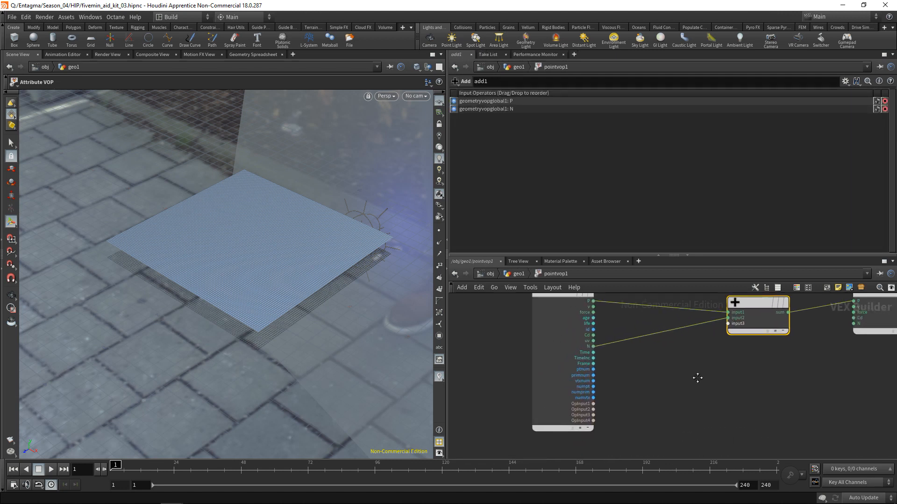
left_click_drag(614, 255, 619, 194)
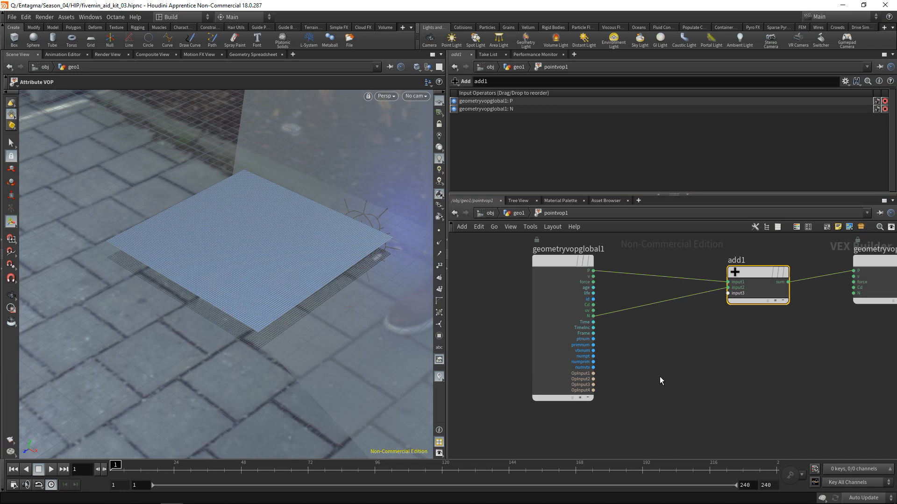
- Add a Unified Noise - Static node below the wires between the global parameters and the Add node
middle_click_drag(659, 376, 645, 392)
left_click(645, 392)
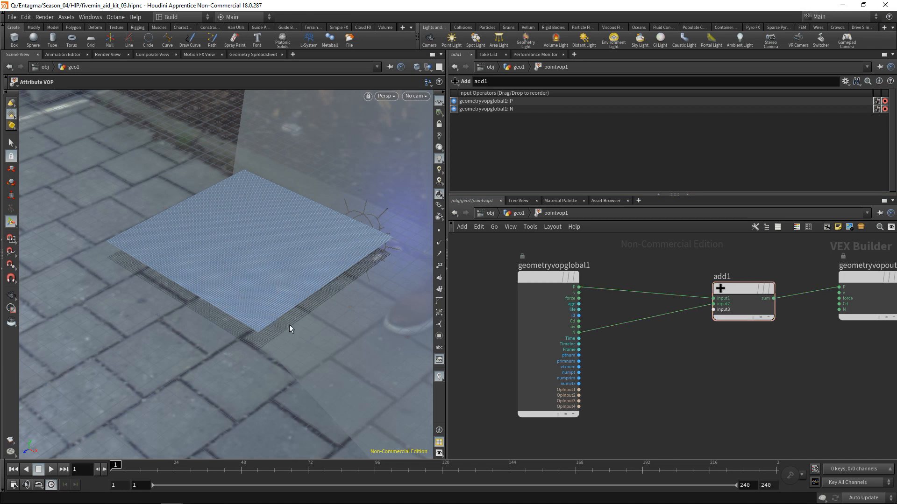
key("Tab")
type("unif")
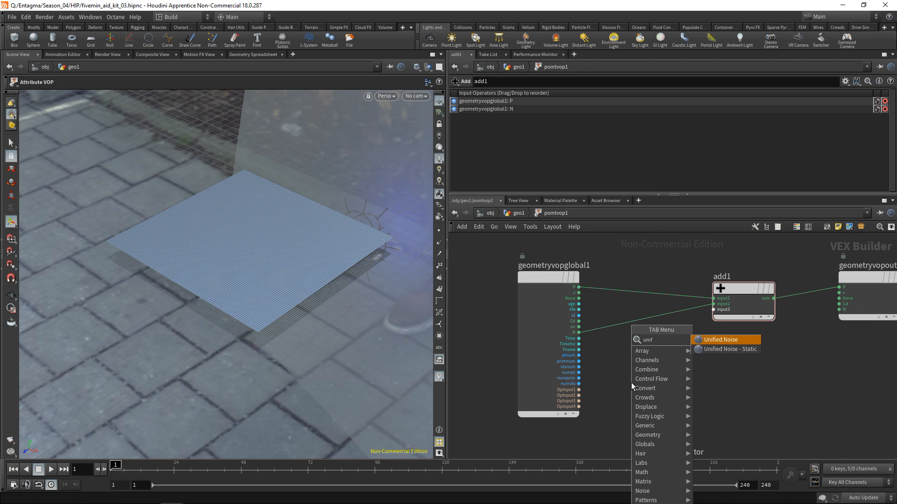
key("Down")
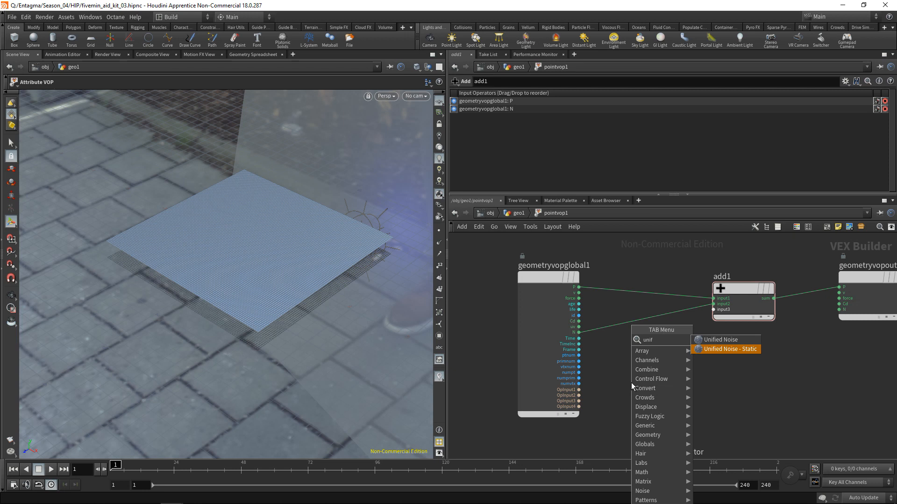
key("Up")
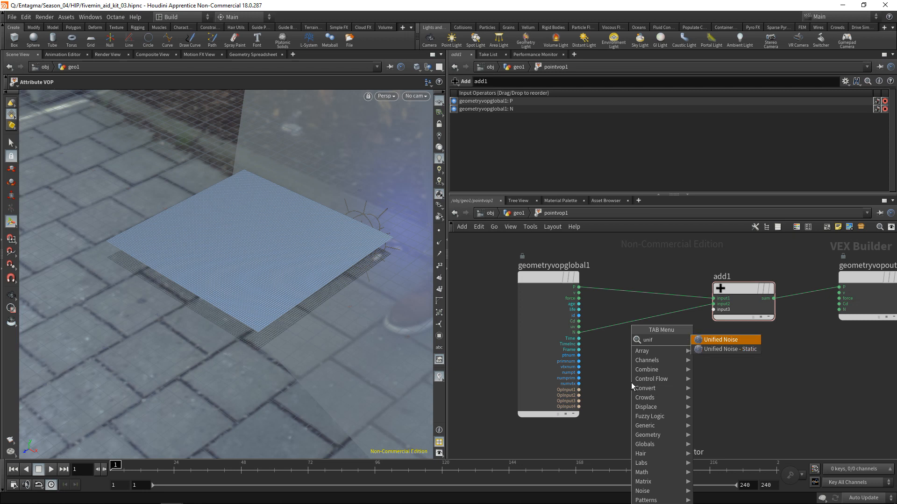
key("Down")
key("Return")
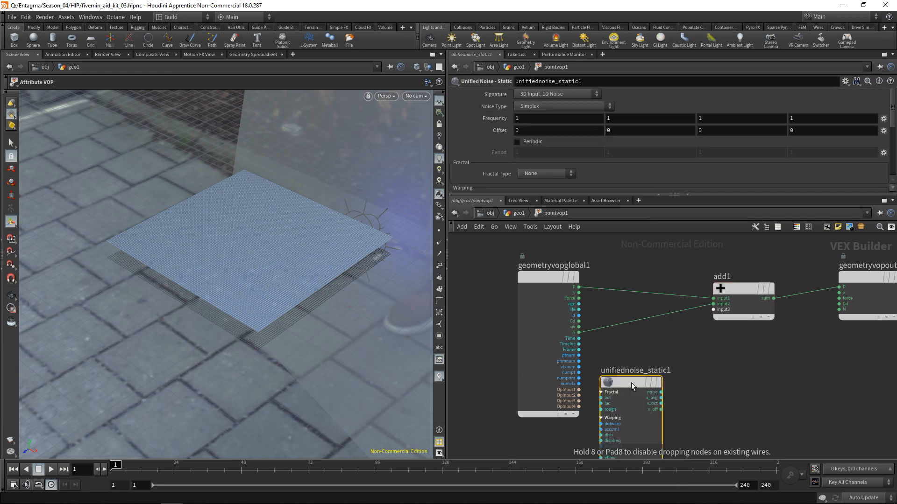
left_click(655, 366)
- Connect the global P to the pos input of the Unified Noise - Static node
middle_click_drag(719, 419, 719, 360)
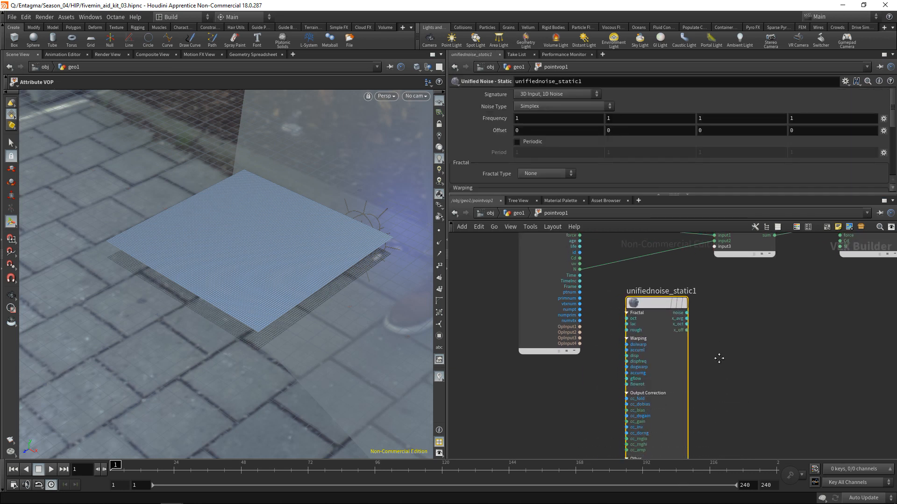
middle_click_drag(608, 446, 605, 408)
left_click(625, 427)
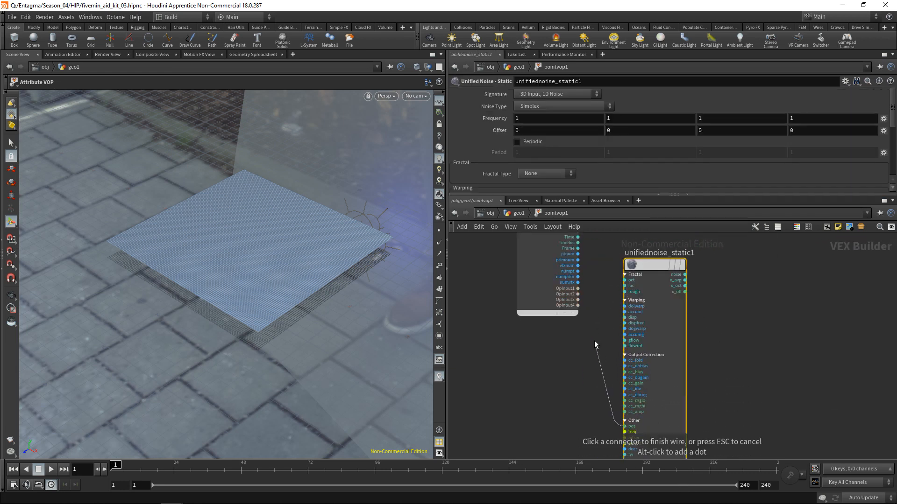
middle_click_drag(595, 341, 592, 455)
left_click(575, 301)
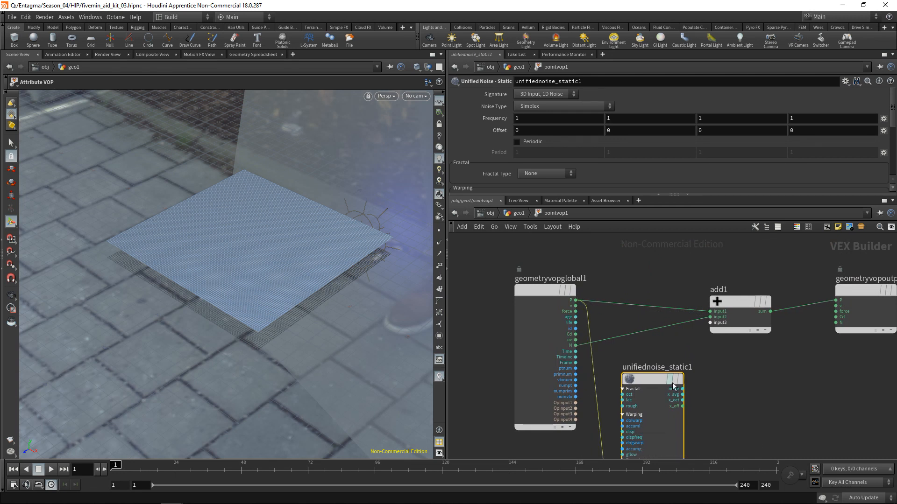
middle_click_drag(707, 401, 694, 395)
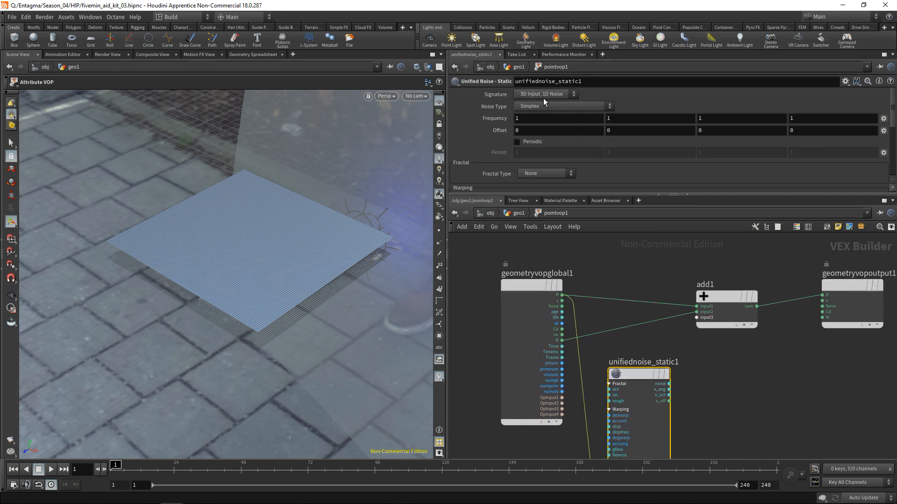
left_click(670, 384)
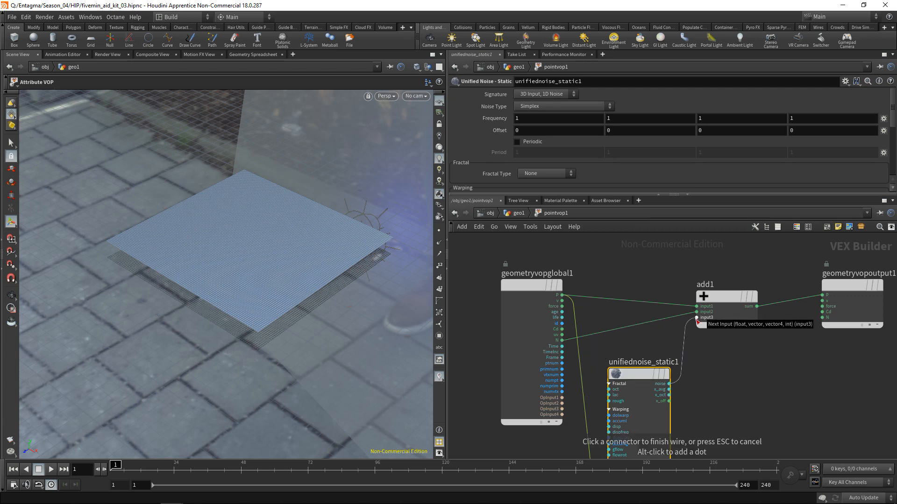
key("Escape")
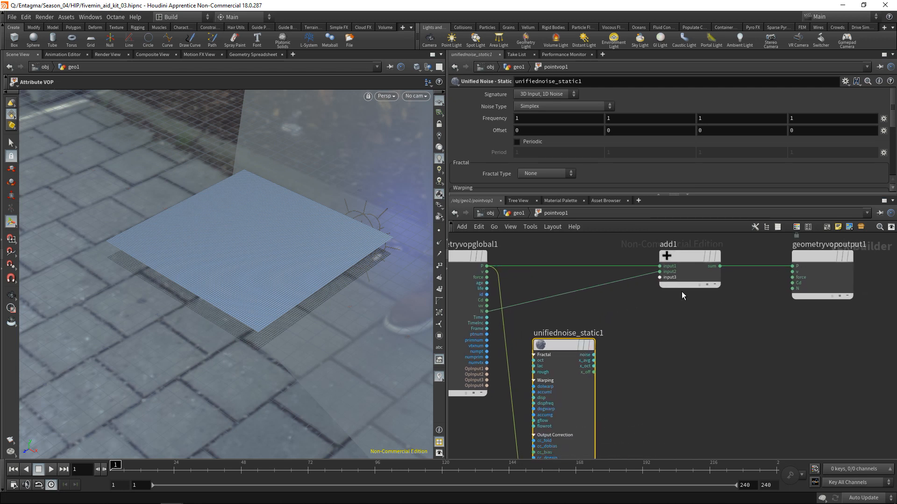
- Insert a Multiply node on the wire between the global N and the Add node's second input
key("Tab")
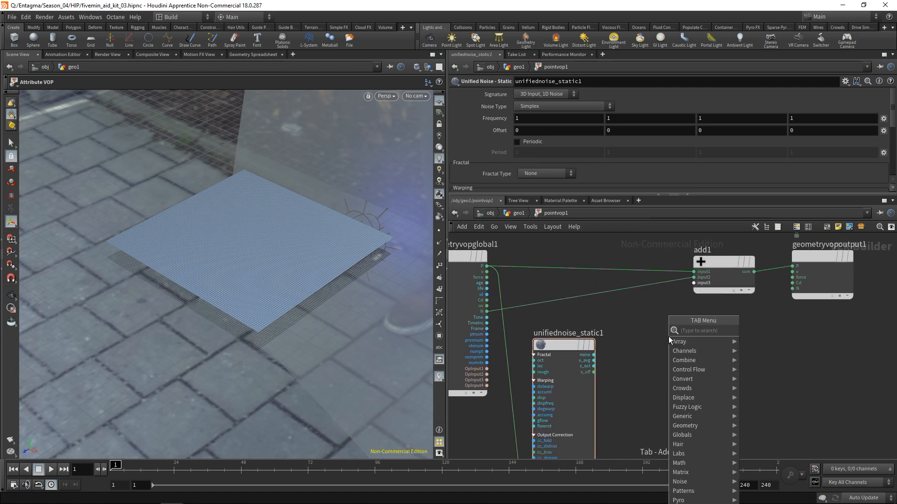
type("mul")
key("Return")
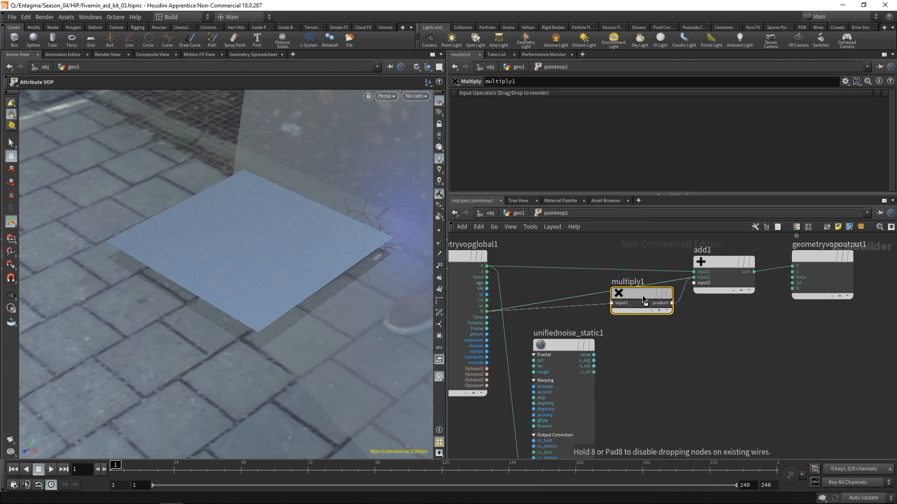
left_click(640, 293)
- Connect the noise output of the Unified Noise - Static node to the Multiply node's second input and inspect the displaced grid
left_click(593, 355)
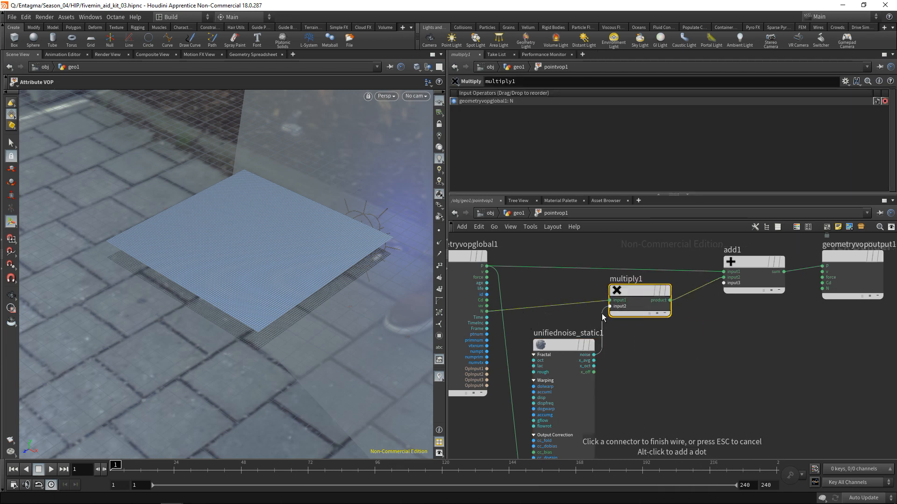
left_click(610, 306)
left_click_drag(260, 256, 262, 234, "alt")
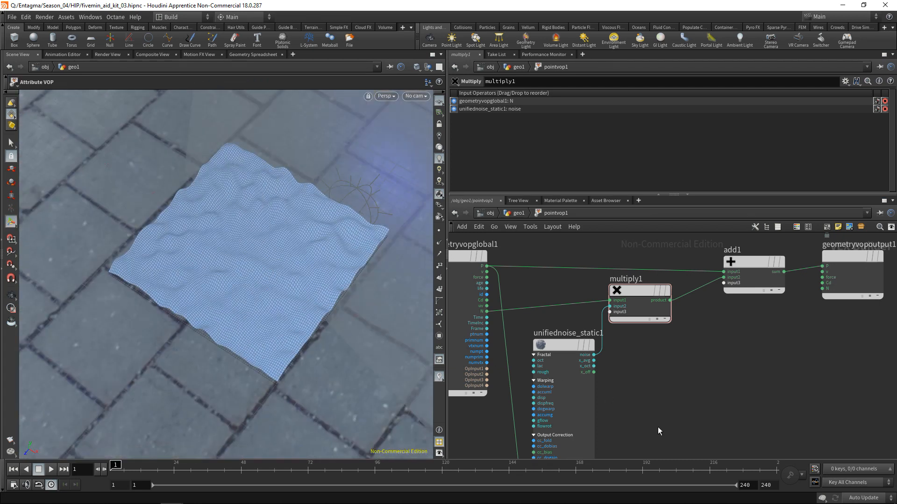
- Set the Unified Noise - Static node's Fractal Type to Terrain and Max Octaves to 2
left_click(562, 345)
left_click(531, 174)
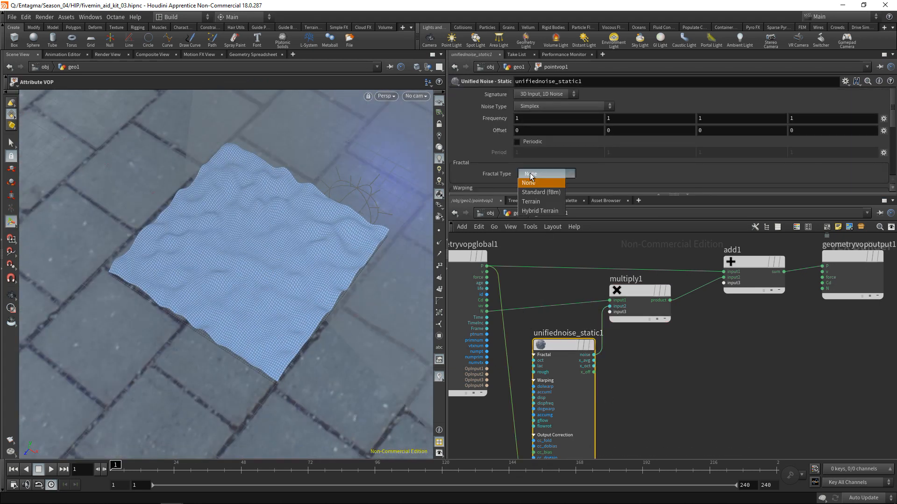
left_click(531, 201)
double_click(527, 185)
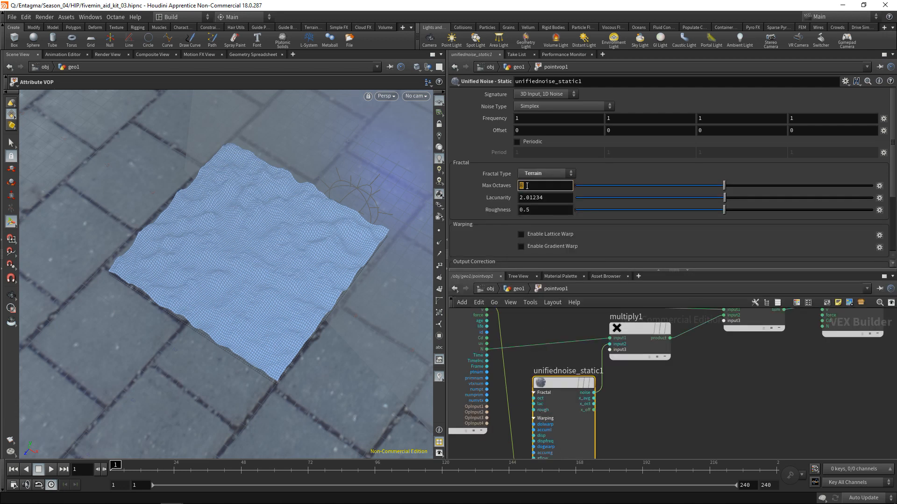
type("2")
- Set the second Offset component of the Unified Noise - Static node to $FF*.02 and play the timeline
double_click(632, 132)
type("$FF*.")
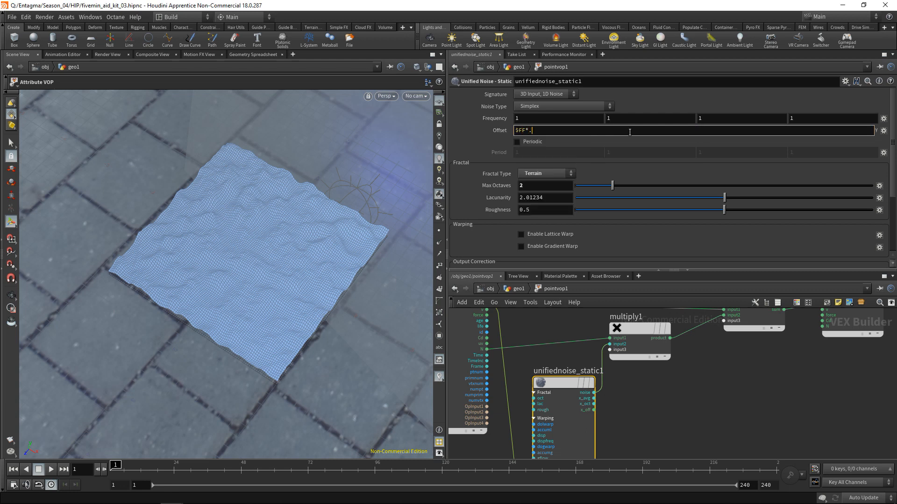
type("02")
key("Right")
key("Right")
key("Right")
key("Return")
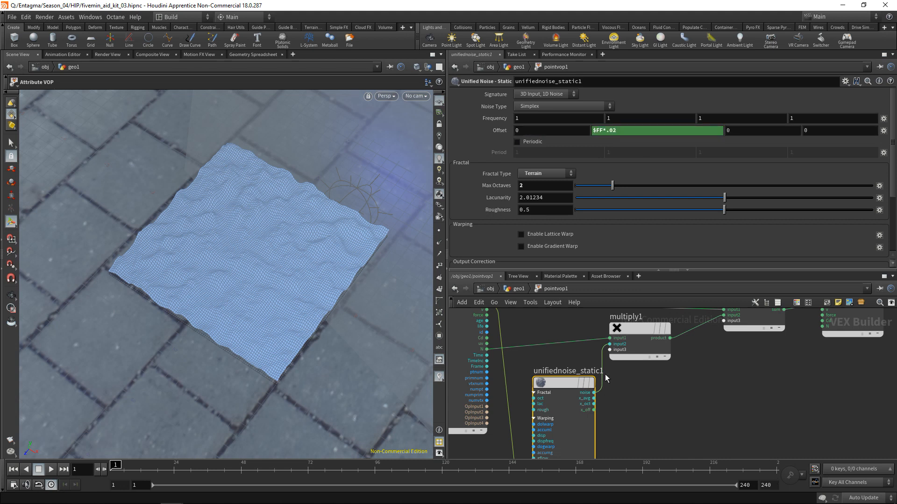
left_click(51, 470)
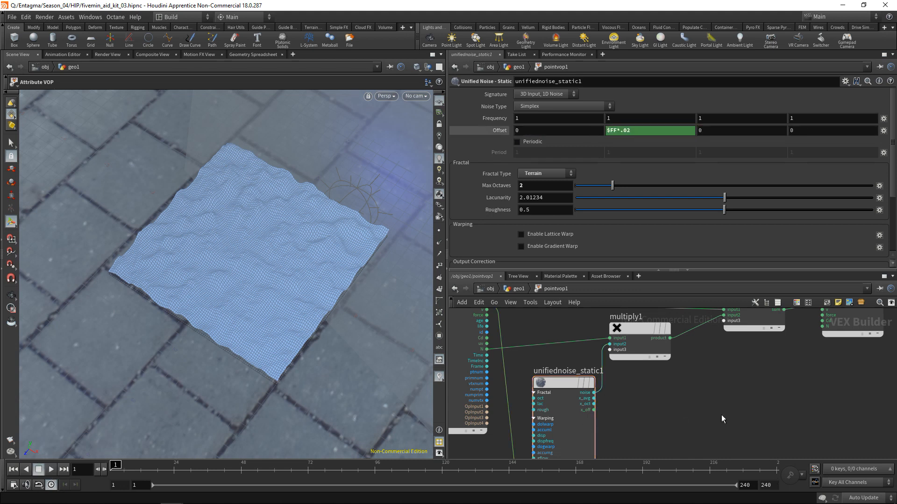
- Add a regular Unified Noise node beside the Unified Noise - Static node
mouse_move(571, 407)
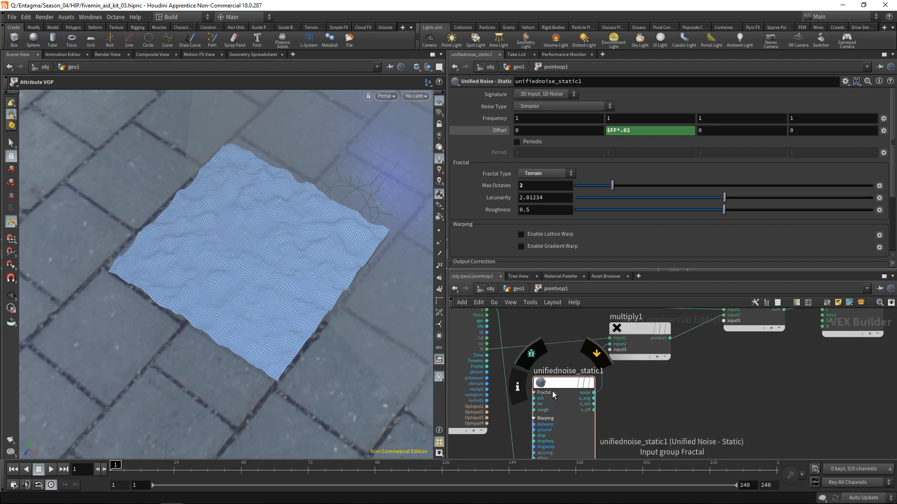
scroll(664, 404, "down", 1)
middle_click_drag(691, 412, 692, 349)
middle_click_drag(670, 378, 668, 393)
scroll(658, 397, "down", 1)
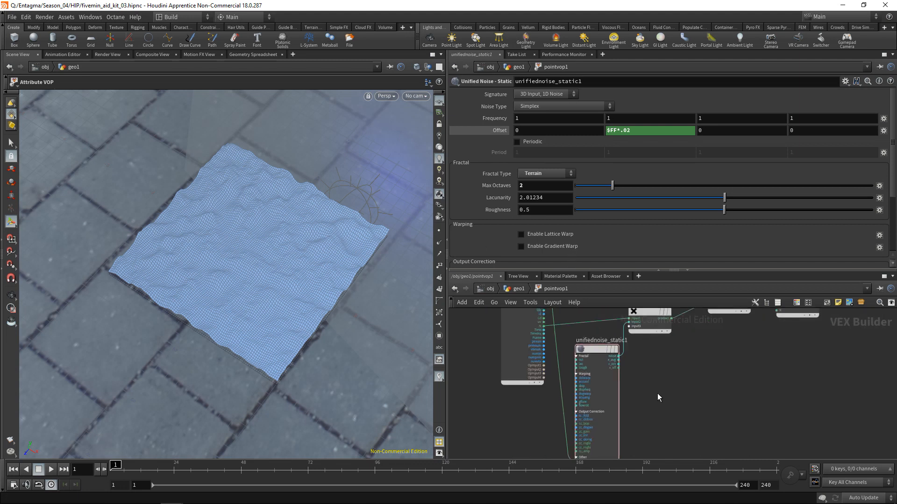
key("Tab")
type("unif")
key("Return")
left_click(657, 393)
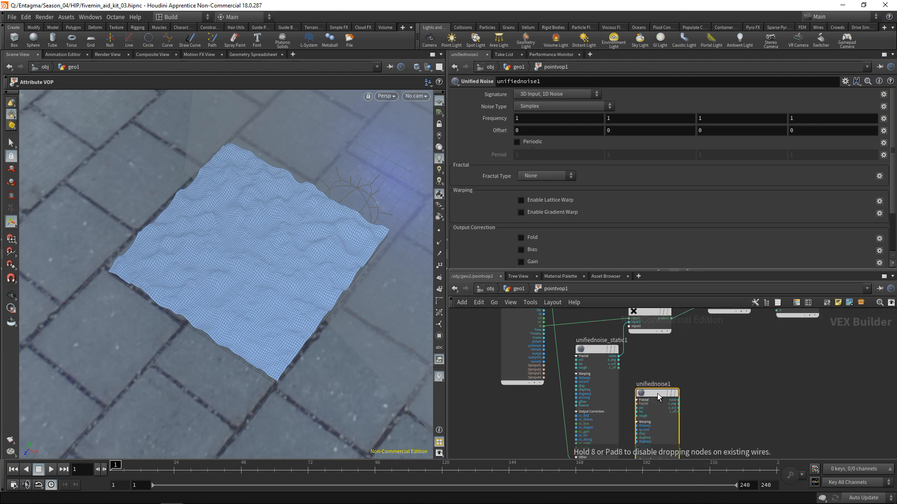
left_click_drag(657, 393, 679, 354)
- Set the new Unified Noise node's Fractal Type to Terrain and Max Octaves to 2
left_click(597, 392)
left_click(678, 369)
left_click(554, 179)
left_click(546, 204)
double_click(528, 188)
type("2")
key("Return")
- Set the second Offset component of the new Unified Noise node to $FF*.02
left_click(612, 130)
type("$FF*.02")
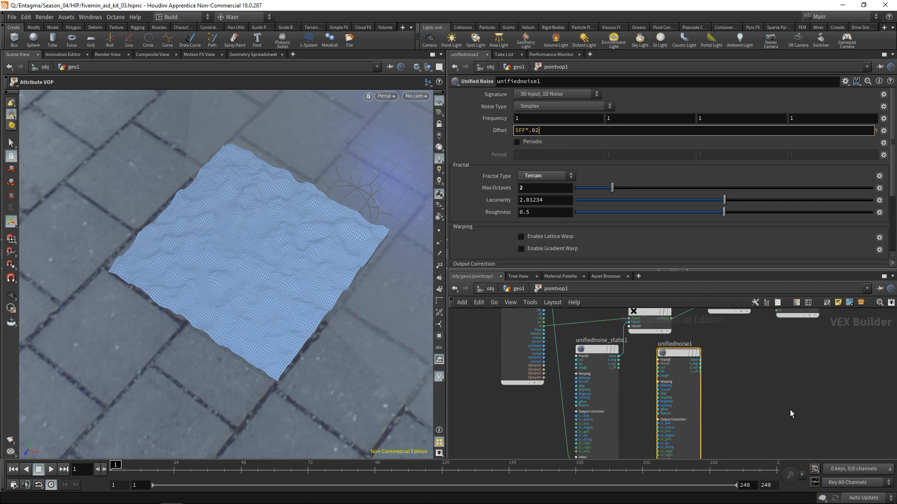
key("Return")
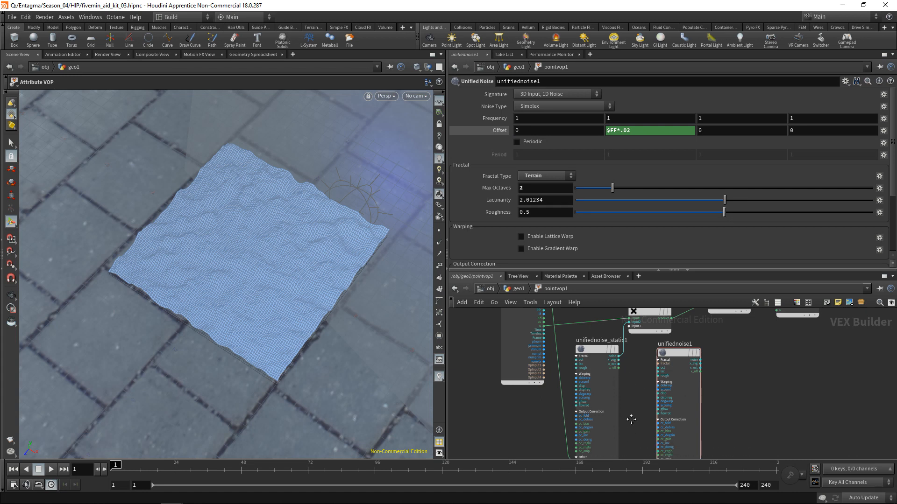
- Rewire the global P input and the Multiply node's noise input from the static noise node to the new Unified Noise node
middle_click_drag(631, 418, 631, 390)
left_click(568, 430)
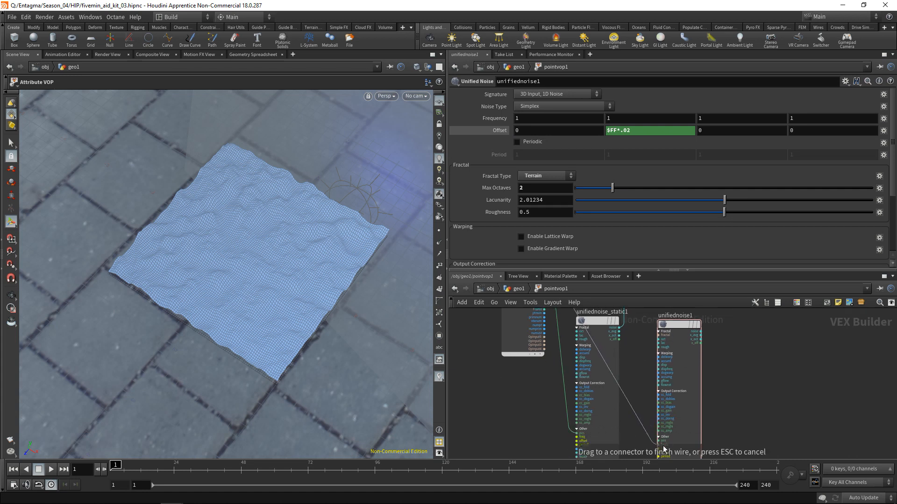
middle_click_drag(663, 449, 660, 421)
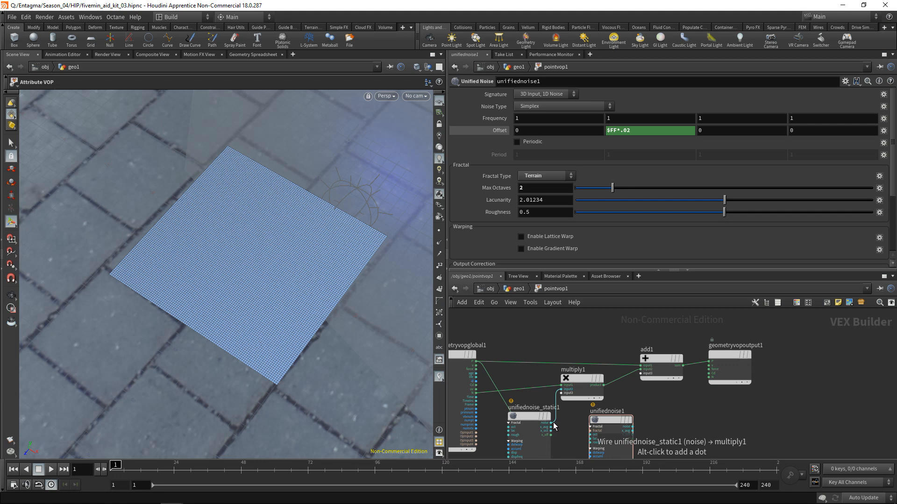
left_click(561, 431)
left_click(563, 439)
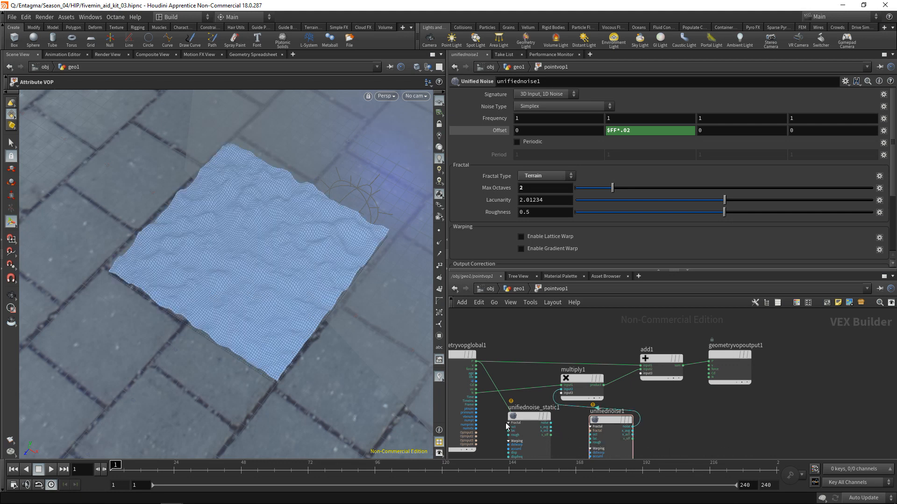
- Delete the Unified Noise - Static node and move the Unified Noise node into its place
left_click(523, 417)
key("Delete")
left_click_drag(612, 421, 519, 418)
middle_click_drag(632, 441, 635, 384)
scroll(638, 391, "down", 2)
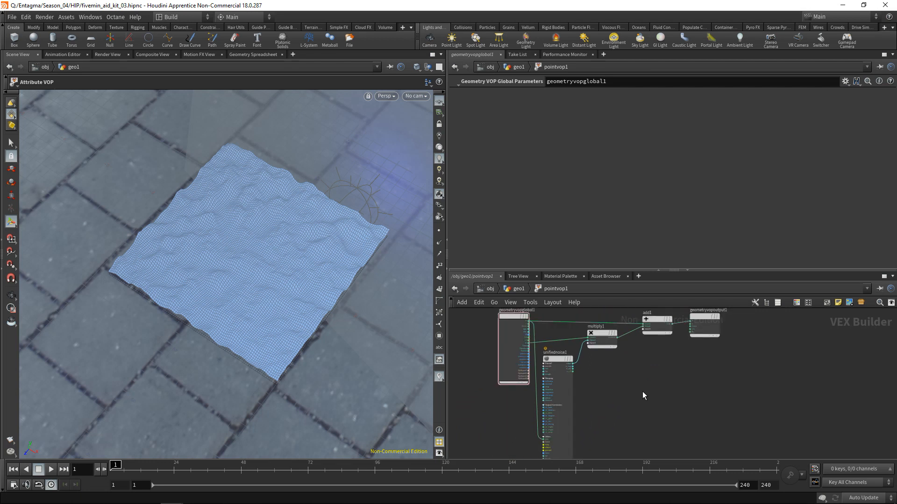
- Play the timeline briefly from the geo1 network to check the noise animation, and reopen the pointvop1 network
key("u")
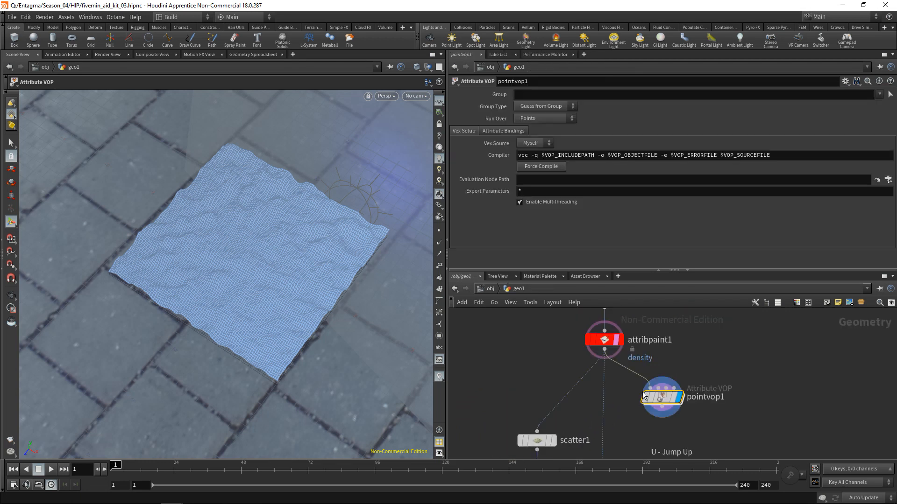
left_click(52, 470)
left_click(41, 471)
double_click(662, 399)
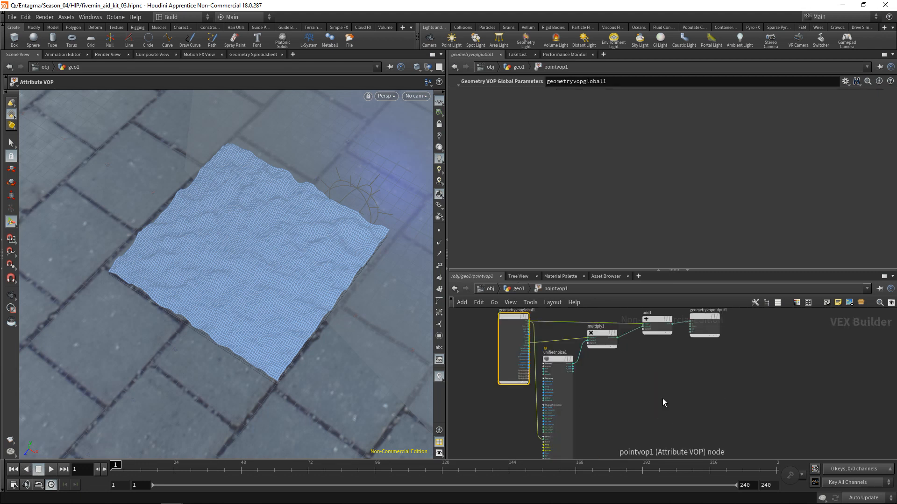
- Remove the expression from the Unified Noise node's second Offset component, leaving it at 0
left_click(570, 394)
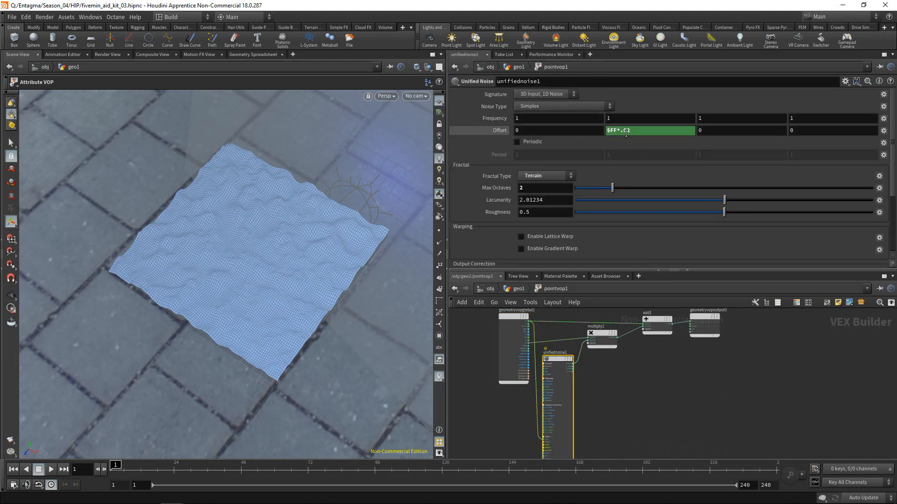
key("Return")
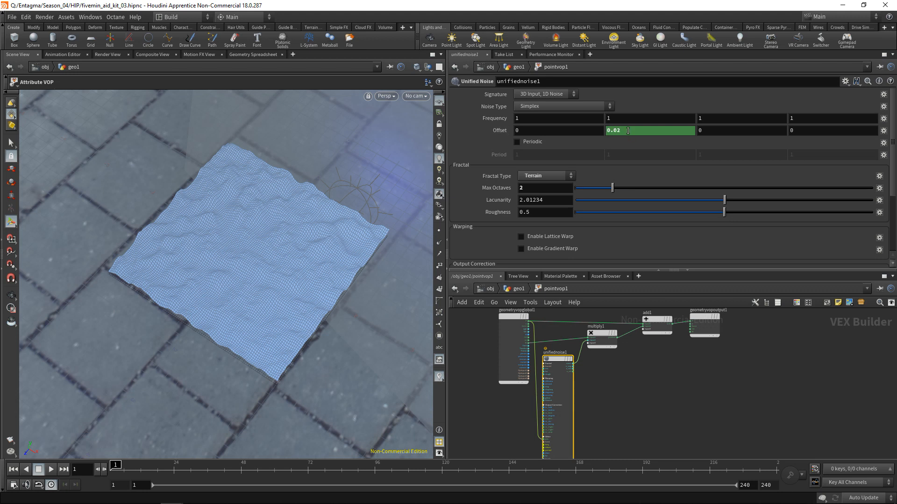
key("BackSpace")
key("BackSpace")
key("BackSpace")
key("Return")
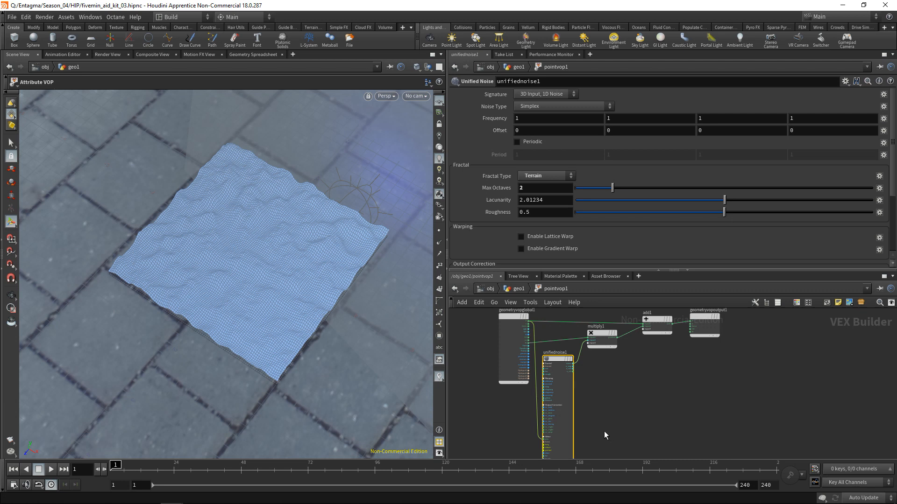
- Promote the Unified Noise node's offset input to a parameter of pointvop1
scroll(604, 431, "up", 1)
middle_click_drag(542, 444, 587, 401)
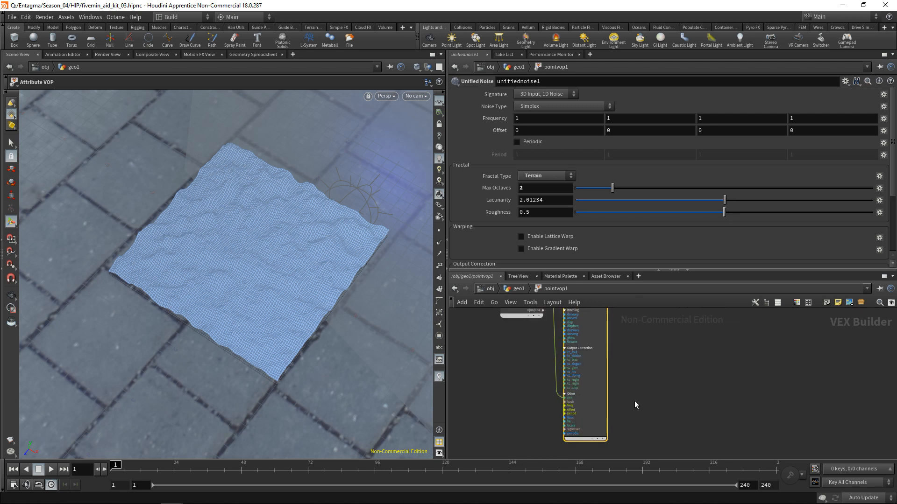
scroll(634, 400, "up", 2)
scroll(590, 422, "up", 2)
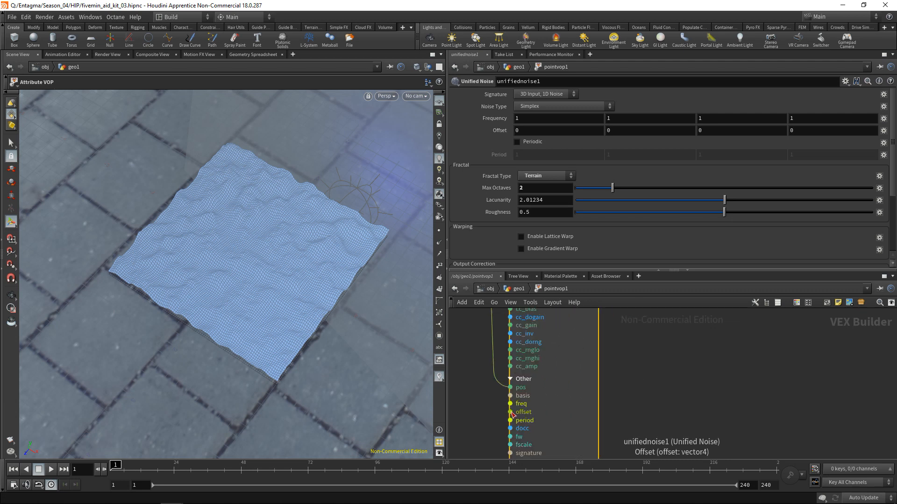
right_click(511, 412)
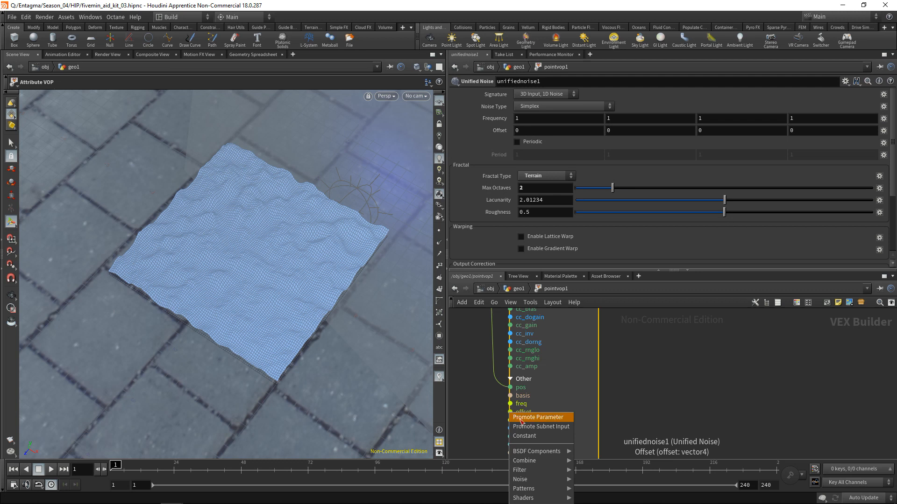
left_click(521, 419)
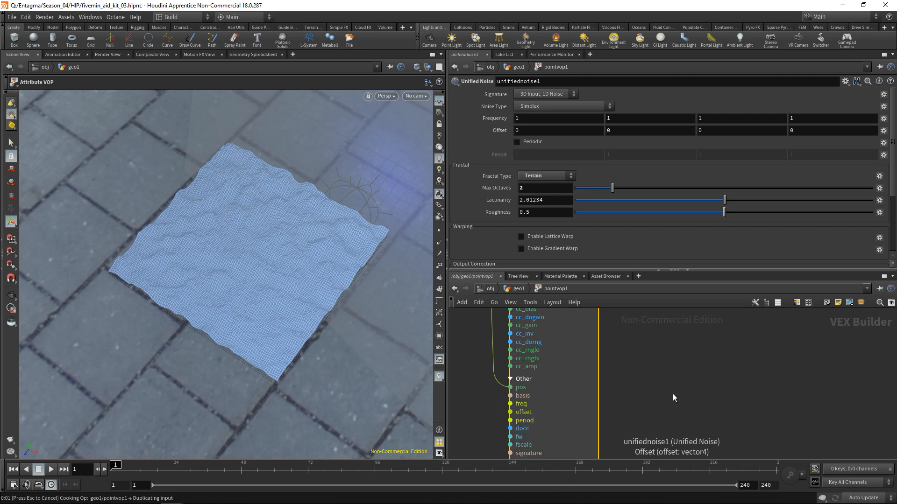
- In the geo1 network, set pointvop1's second Offset component to $FF*0.02, then preview the animation and rewind to the first frame
key("u")
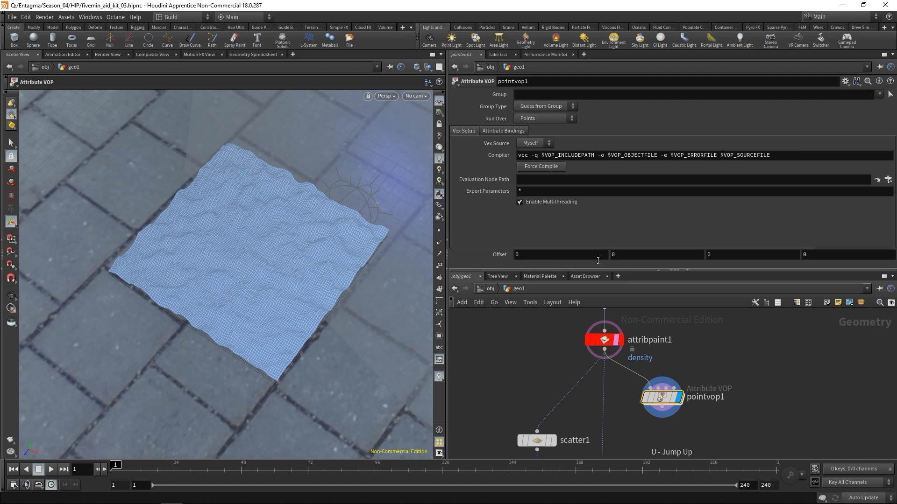
double_click(635, 257)
type("$")
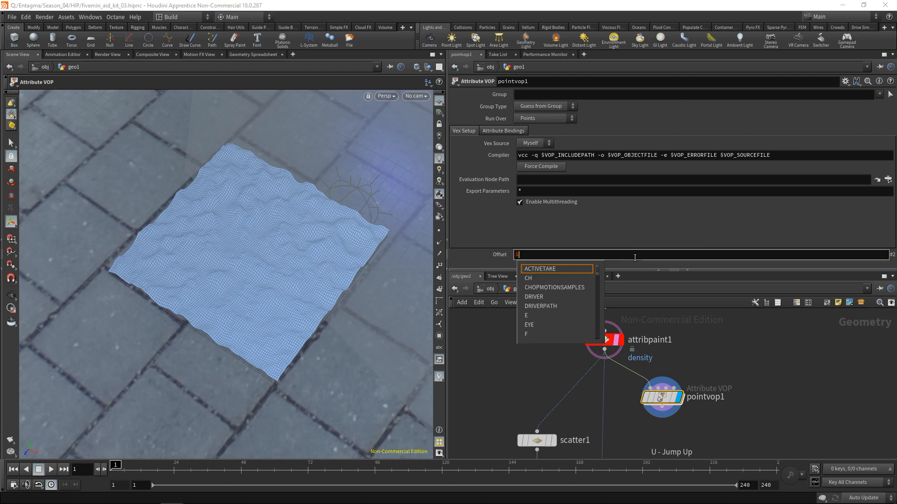
type("FF*0.02")
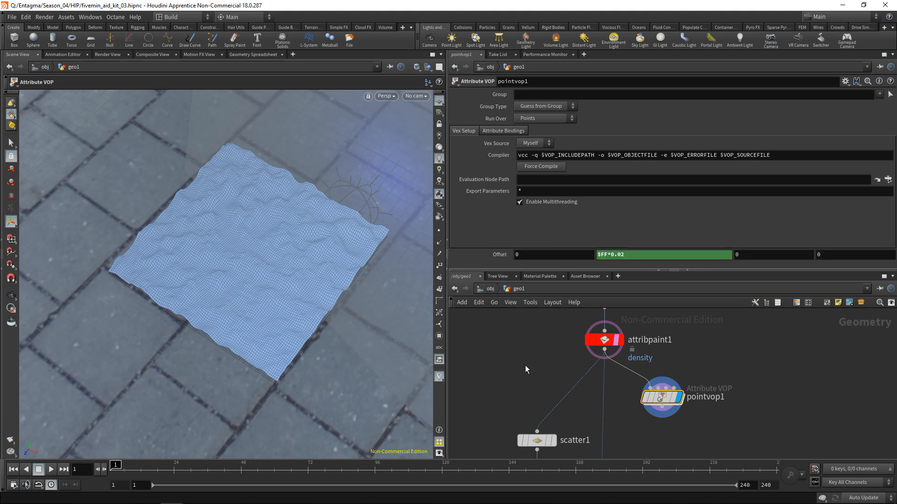
left_click(50, 472)
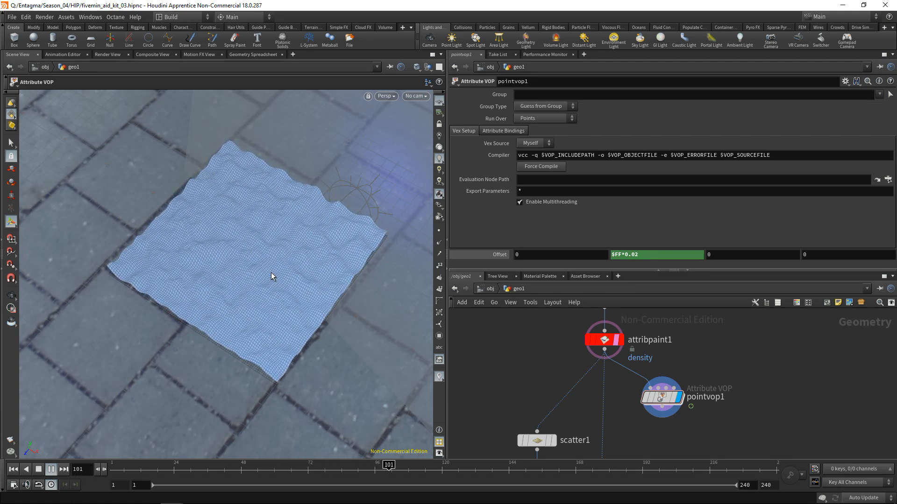
key("ctrl+Up")
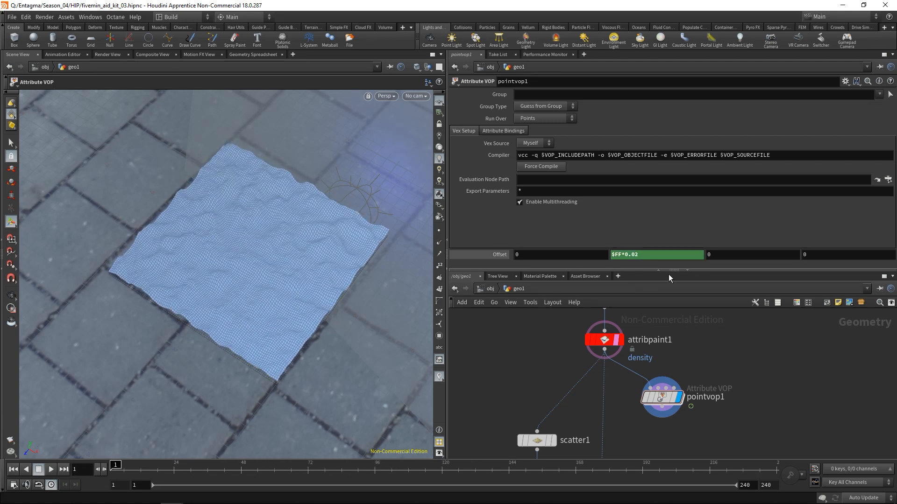
- Promote the Unified Noise node's freq input to a parameter of pointvop1 and return to the geo1 network
double_click(661, 397)
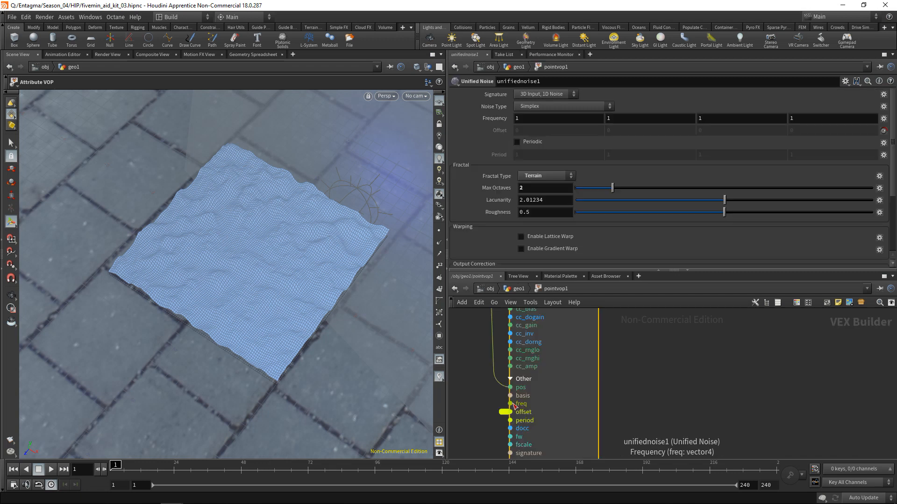
right_click(513, 406)
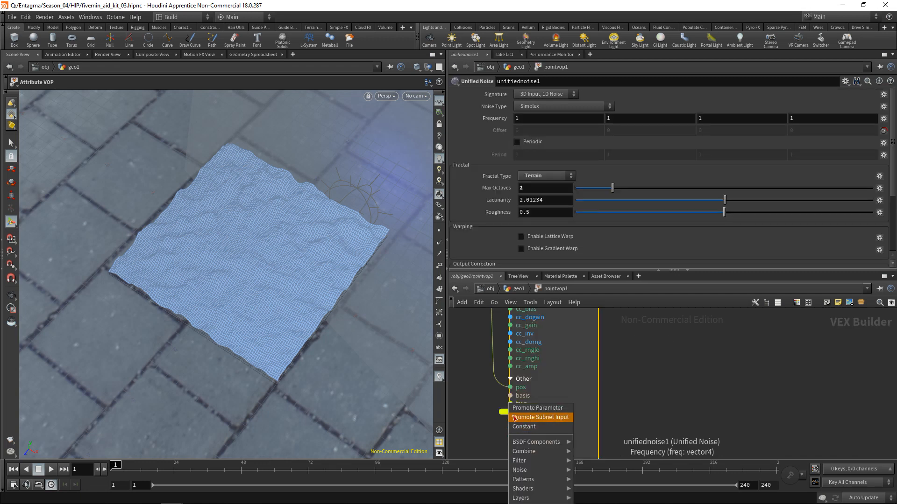
left_click(515, 408)
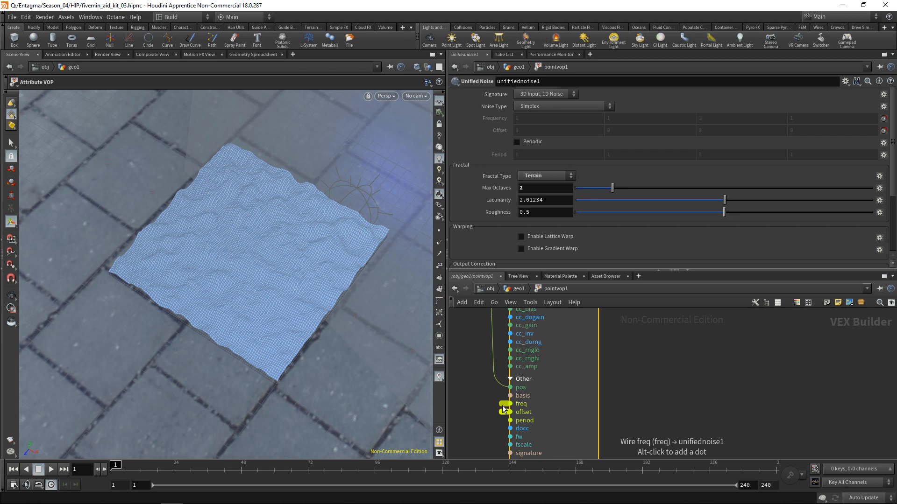
key("u")
- Set all four components of pointvop1's promoted Frequency parameter to 0.2
left_click_drag(529, 271, 530, 308)
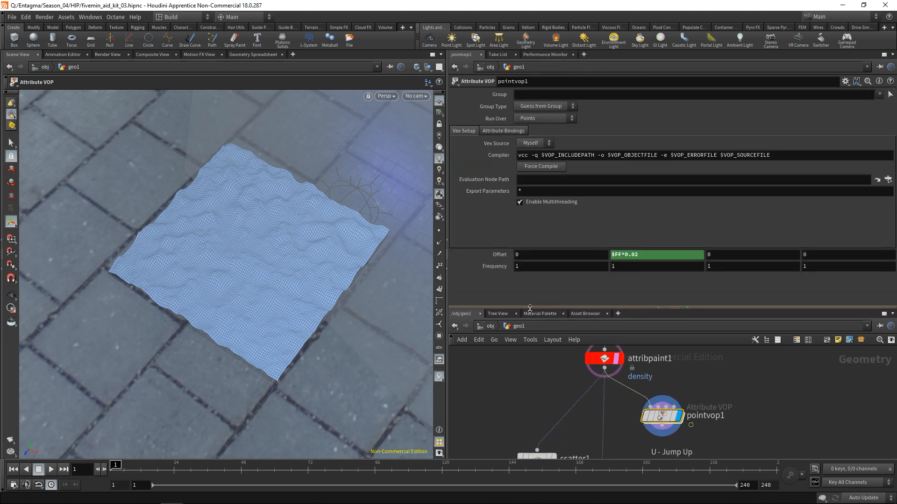
left_click(529, 267)
type("0.2")
key("Tab")
type("0.2")
key("Tab")
type("0.2")
key("Tab")
type("0.2")
key("Return")
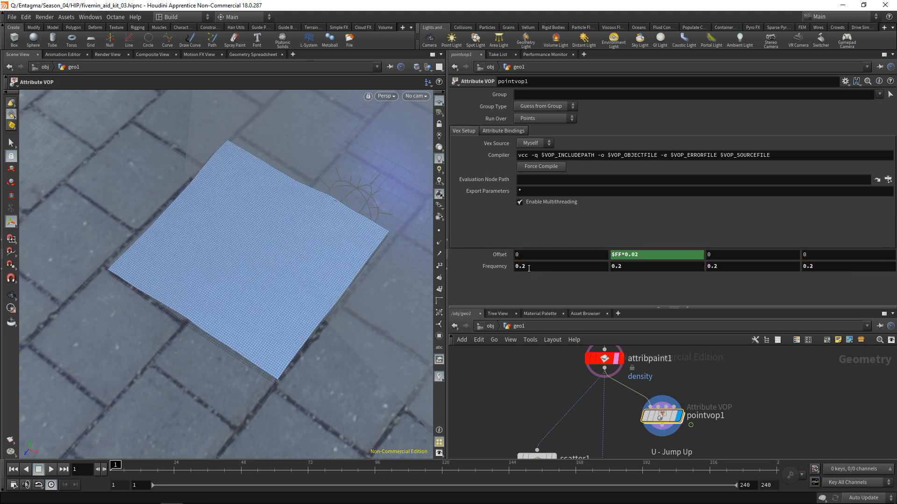
- Play the timeline to check the noise at the new frequency, and rewind to the first frame
left_click(48, 472)
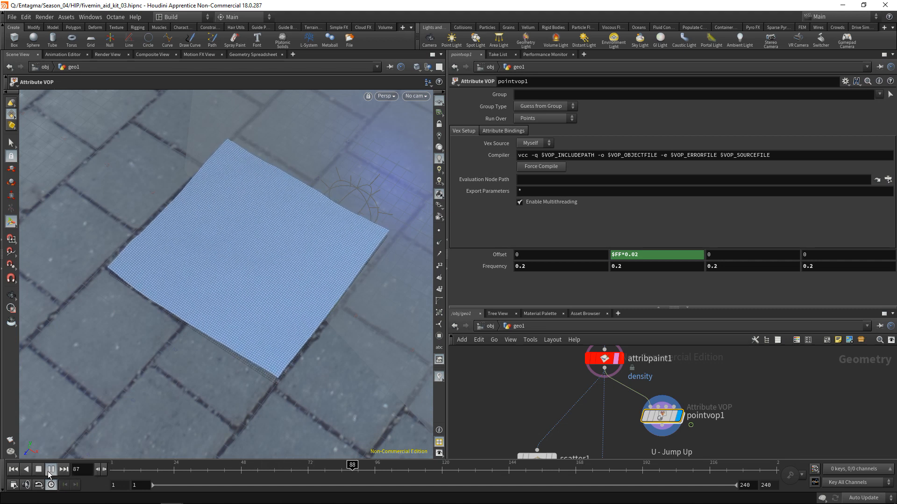
left_click(39, 470)
left_click(13, 470)
- Inside pointvop1, promote the Unified Noise node's Final Amplitude input (cc_amp) to a parameter
mouse_move(662, 419)
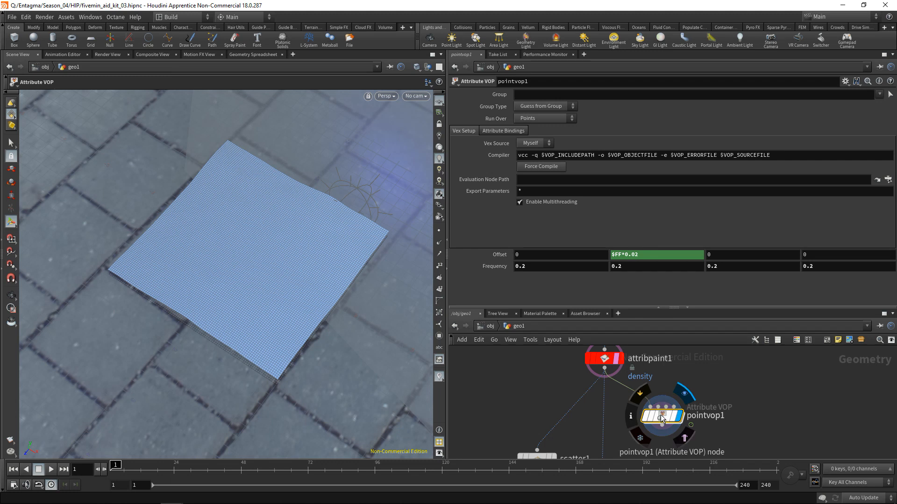
double_click(662, 417)
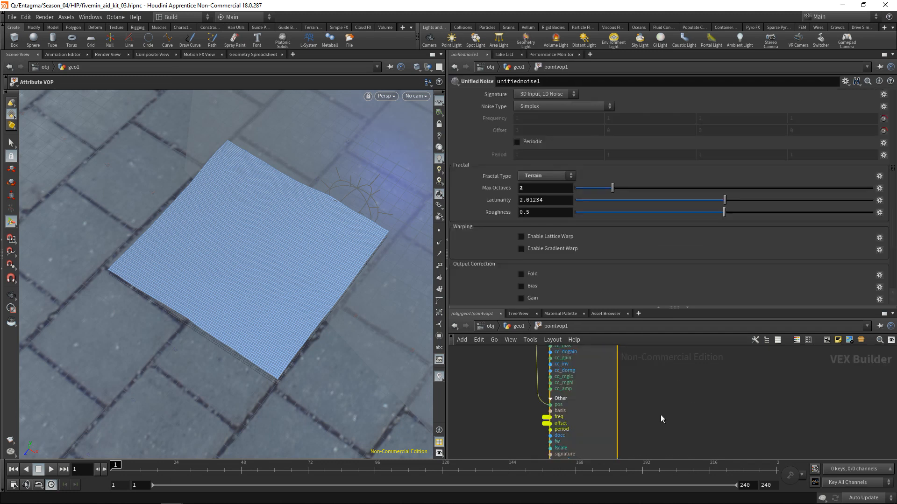
middle_click_drag(667, 388, 665, 409)
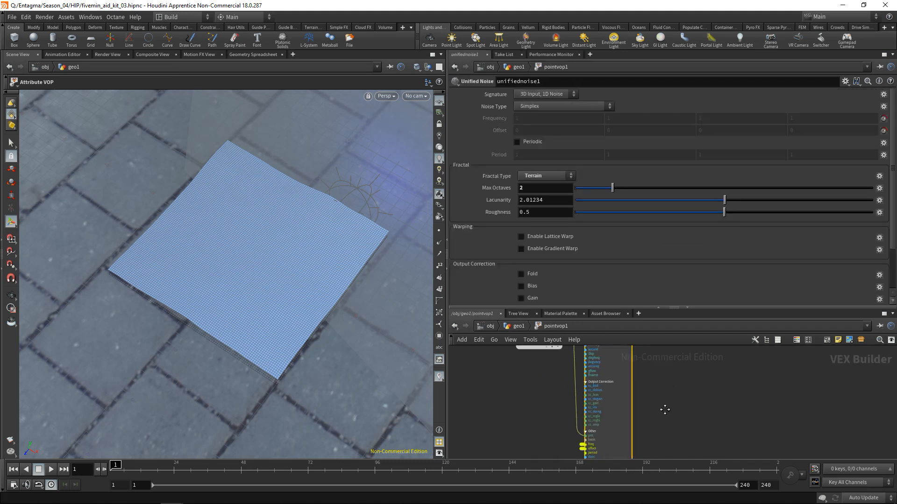
scroll(500, 283, "down", 3)
scroll(667, 405, "up", 2)
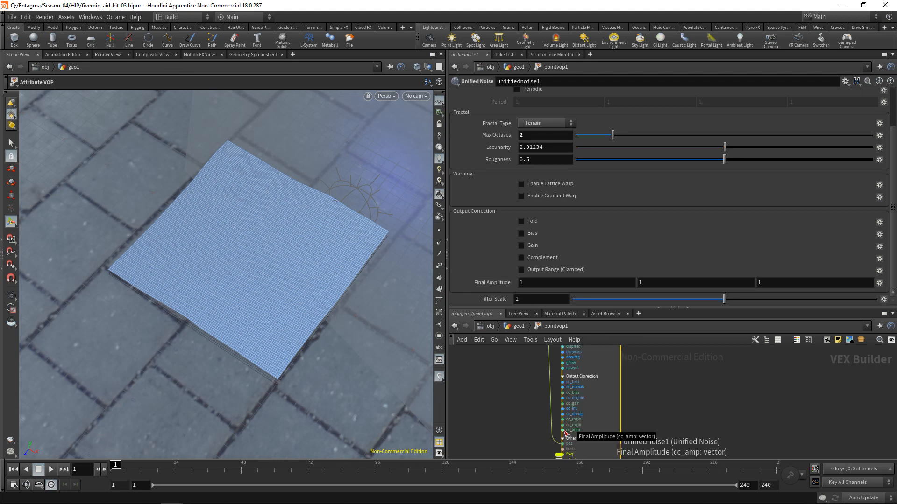
middle_click(564, 432)
left_click(566, 439)
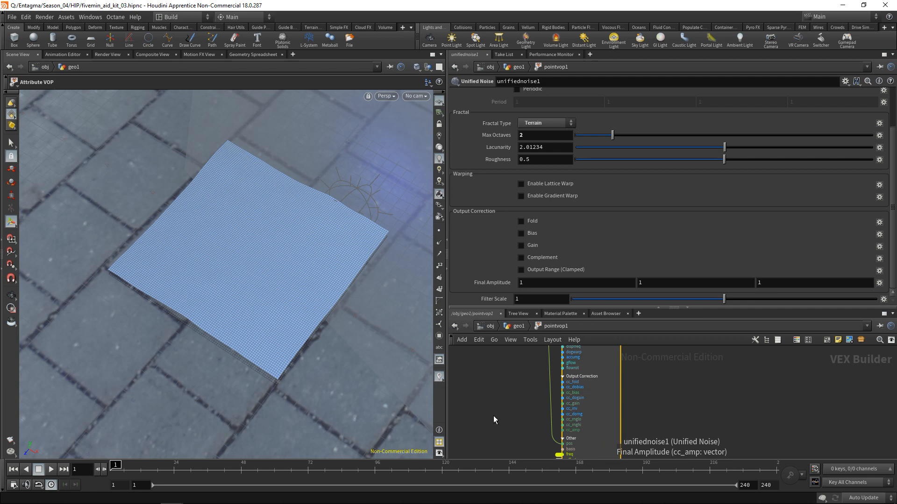
- In the geo1 network, set all three of pointvop1's Final Amplitude components to 5 and preview the animation
key("u")
left_click(531, 278)
key("Tab")
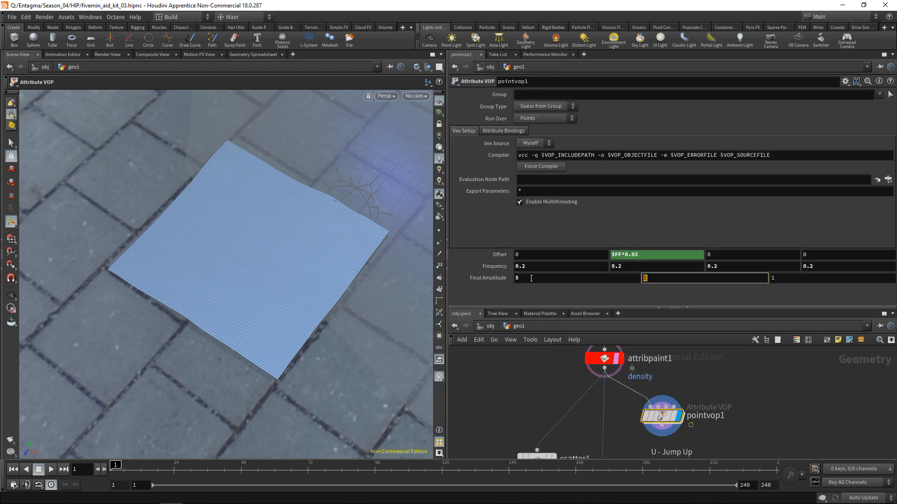
type("5")
key("Tab")
type("5")
key("Return")
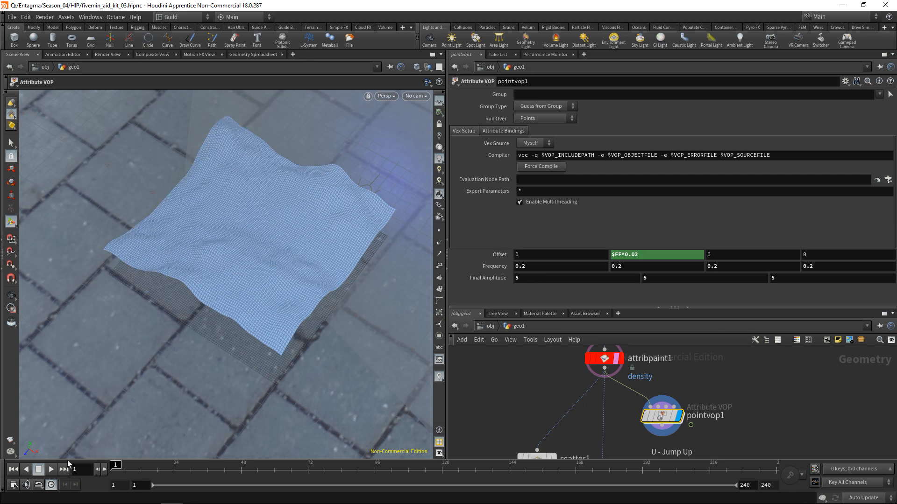
left_click(50, 469)
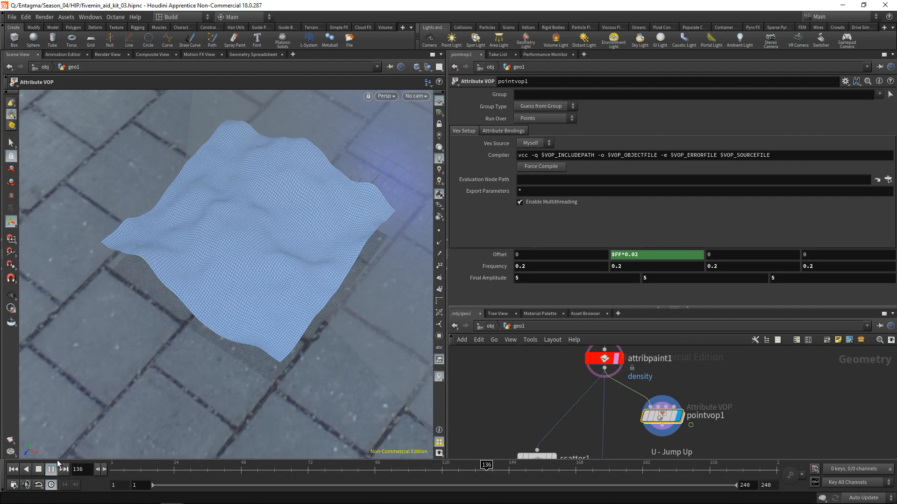
left_click(53, 470)
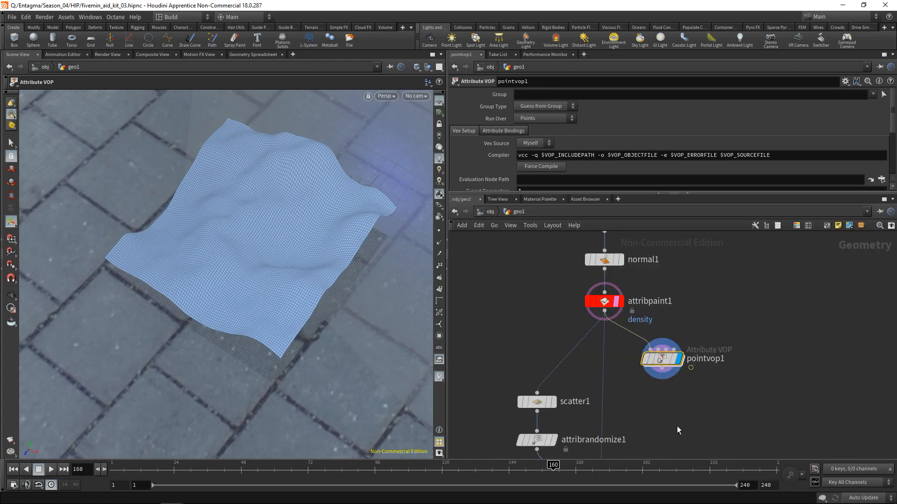
- Move pointvop1 aside, display relax1, and inspect the point attributes in its node info
left_click(680, 429)
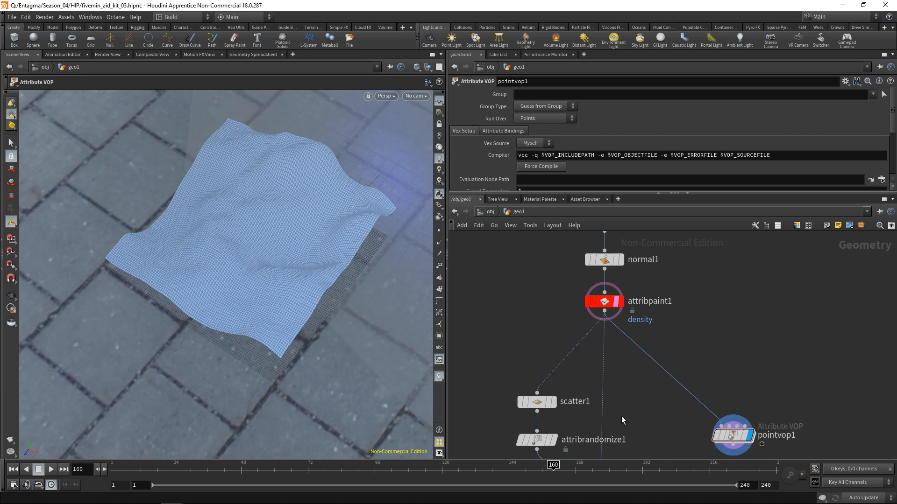
middle_click_drag(624, 413, 630, 352)
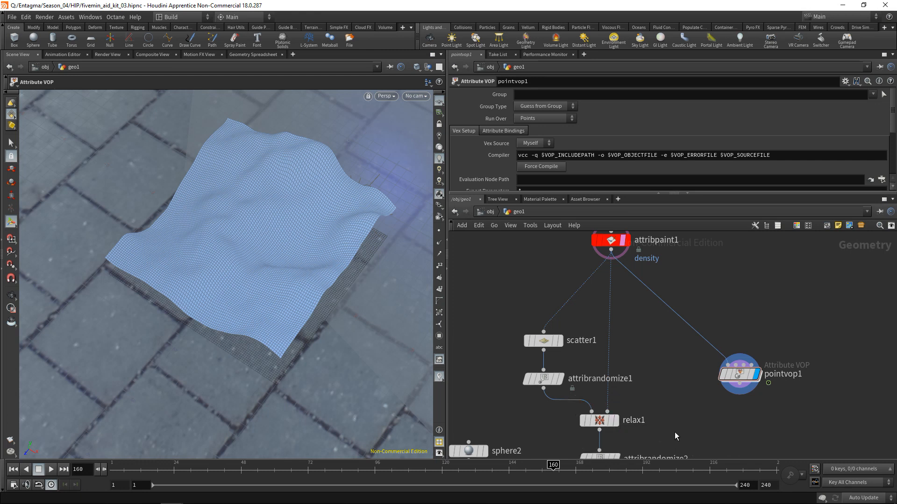
middle_click_drag(674, 432, 671, 352)
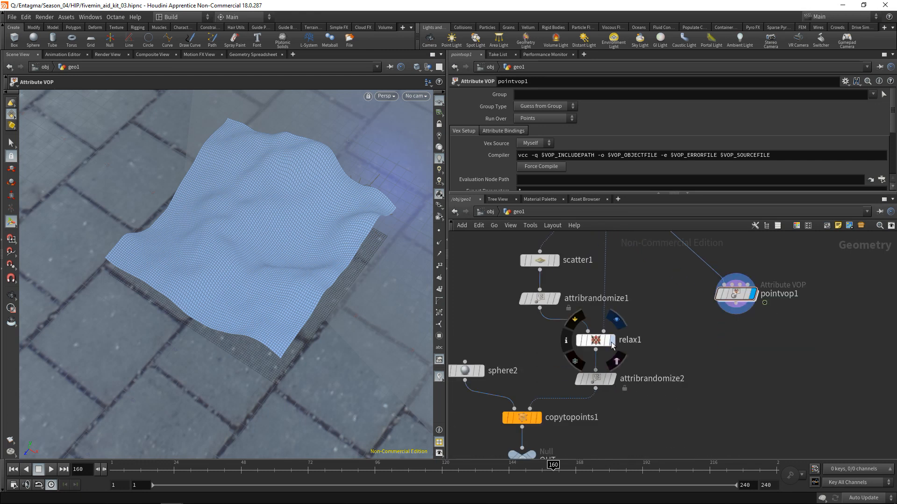
left_click(610, 340)
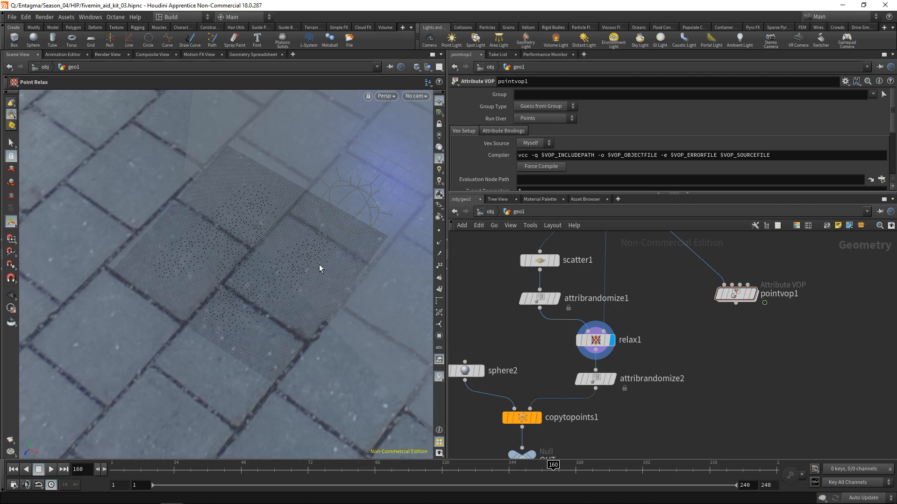
middle_click(598, 345)
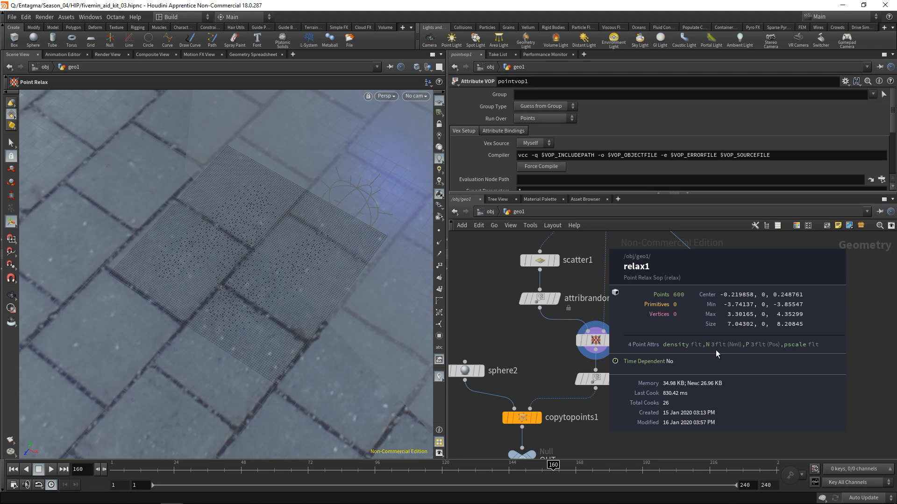
- Rewire pointvop1's first input from attribpaint1 to relax1's output, display pointvop1, and preview the displaced points
left_click_drag(737, 295, 719, 360)
scroll(717, 335, "down", 3)
middle_click_drag(715, 309, 696, 355)
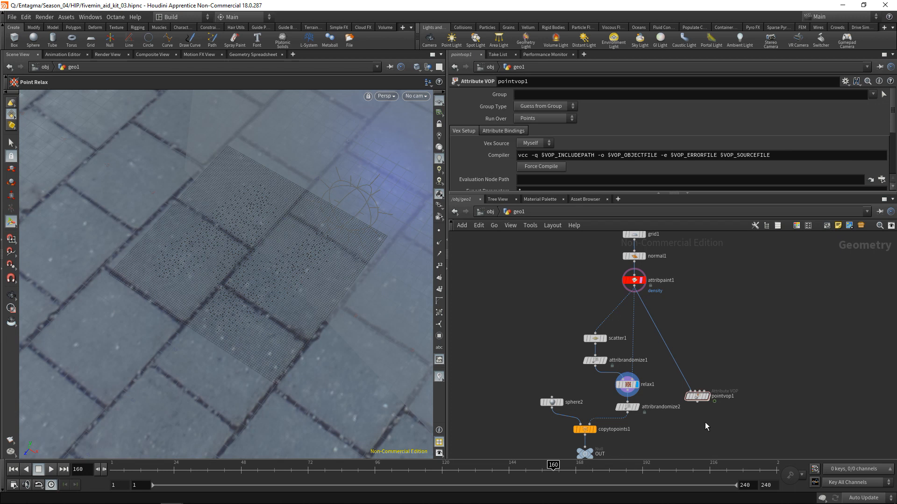
left_click(629, 397)
left_click(692, 393)
left_click(706, 396)
left_click(51, 469)
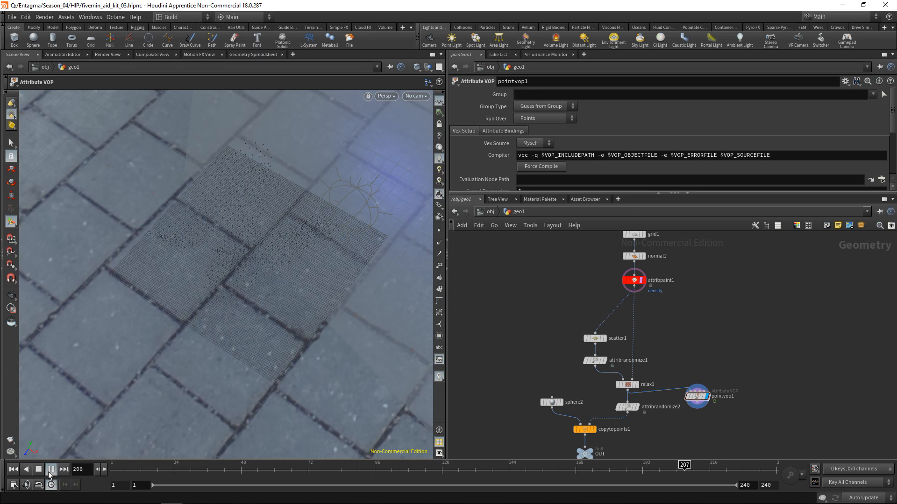
left_click(38, 470)
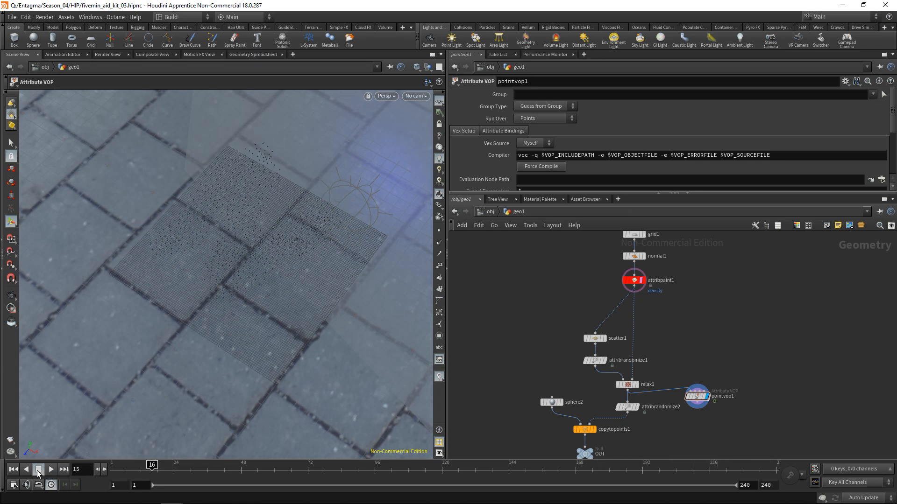
- Insert pointvop1 between relax1 and attribrandomize2, and shift sphere2, attribrandomize2, copytopoints1 and OUT down to make room
middle_click_drag(655, 423, 644, 359)
left_click_drag(501, 321, 518, 337)
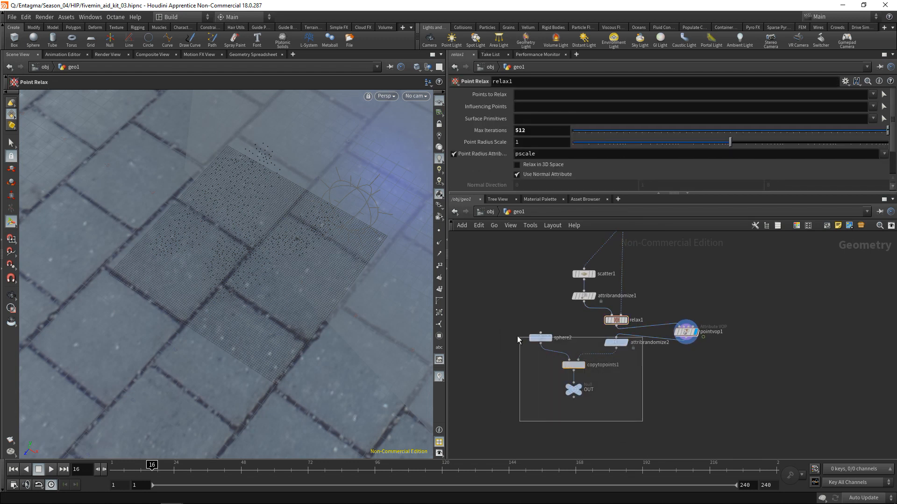
left_click_drag(517, 337, 517, 335)
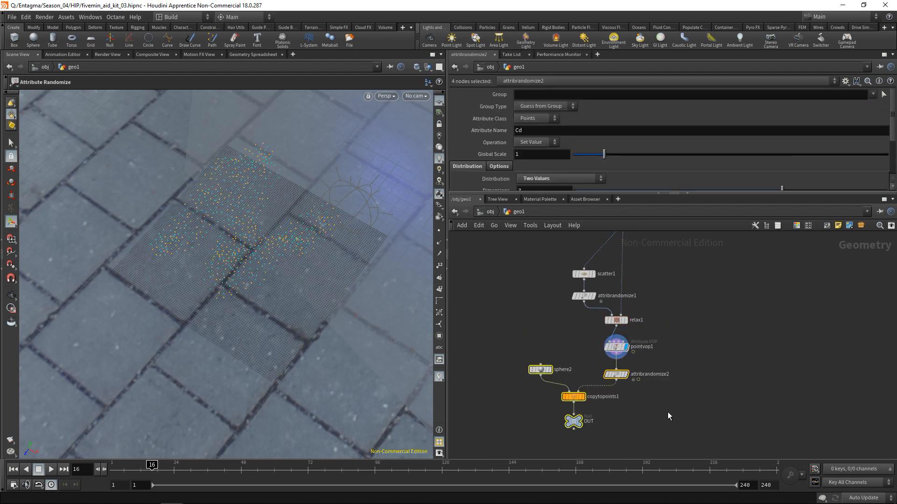
- Display the OUT null and play the timeline to preview the copied spheres moving with the noise
left_click(668, 416)
left_click(582, 419)
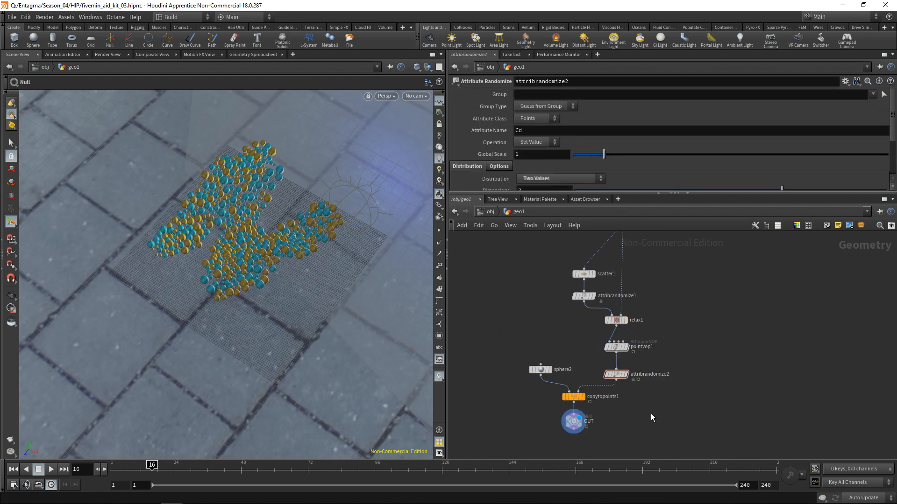
left_click(51, 471)
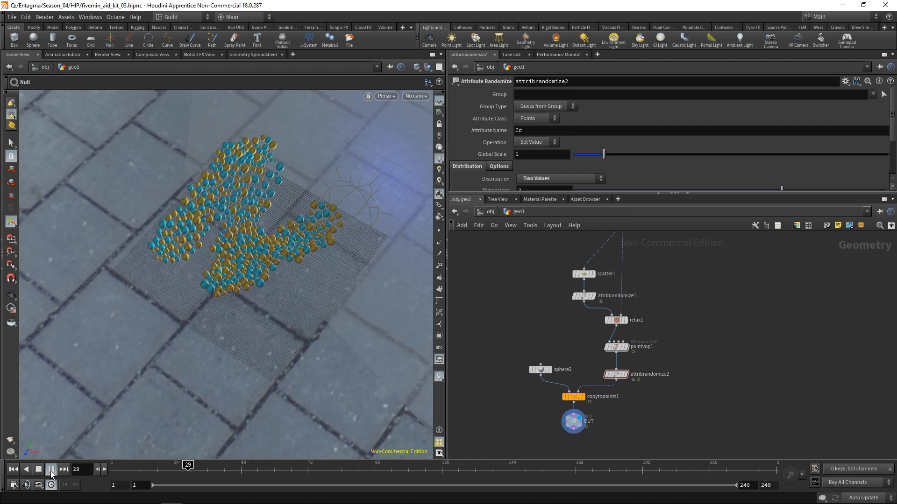